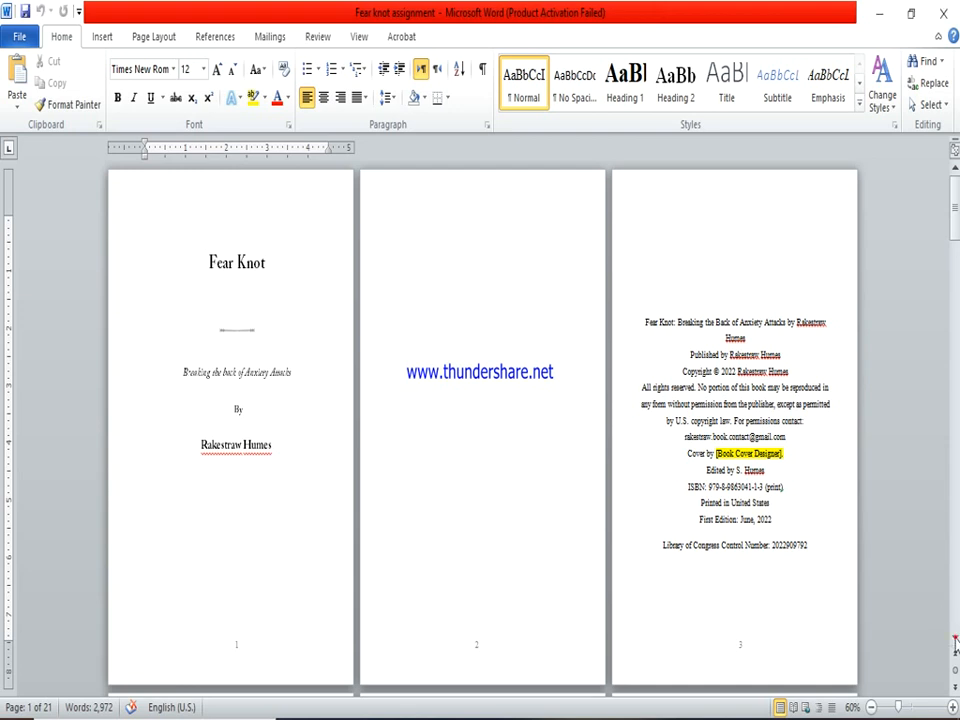
Look over the manuscript's opening pages, from the title and copyright pages to the disclaimer page
click(955, 643)
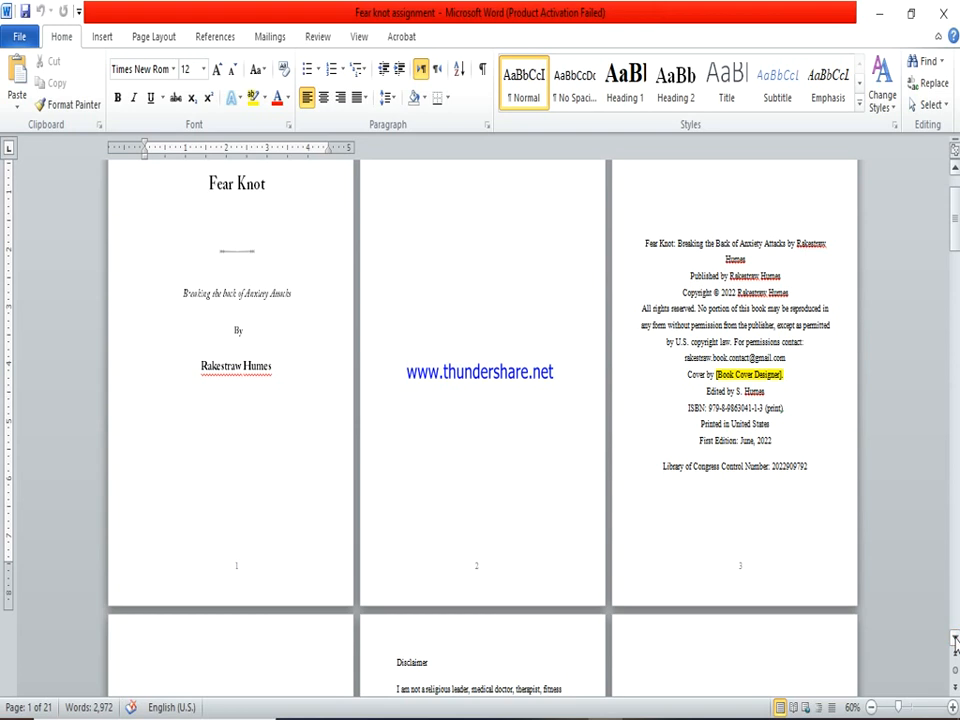
click(955, 172)
click(955, 172)
click(955, 172)
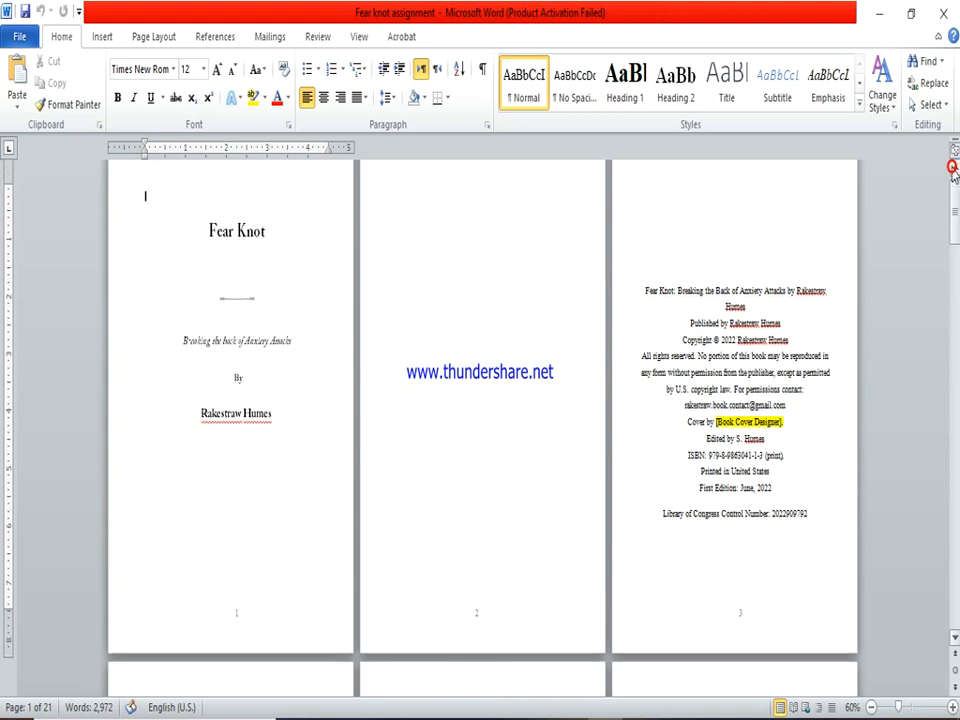
click(955, 172)
click(955, 172)
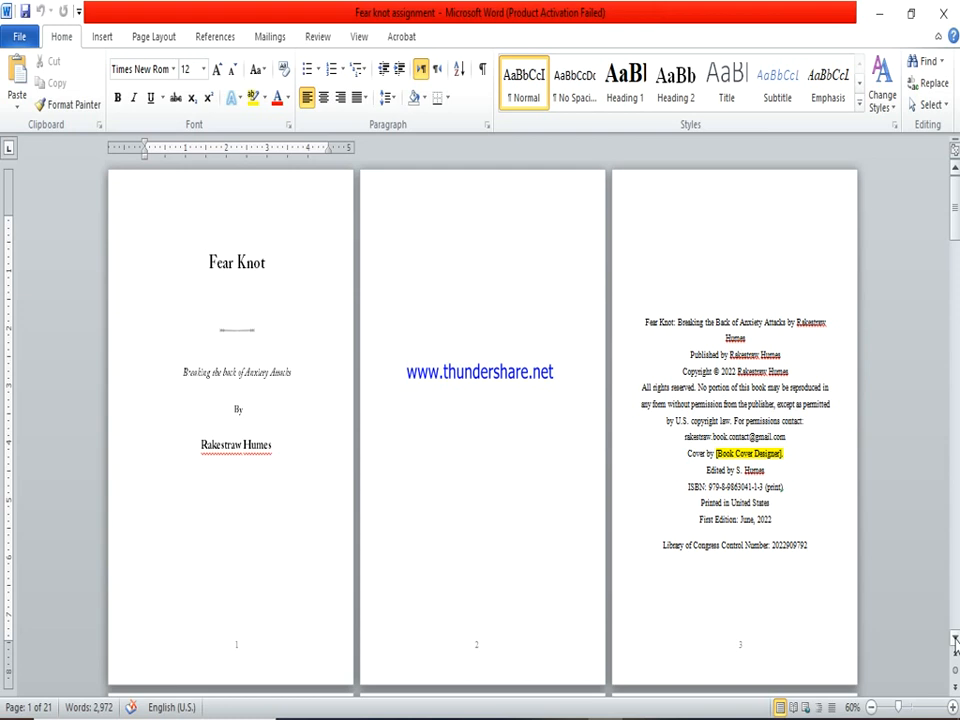
click(955, 641)
drag(955, 641, 955, 641)
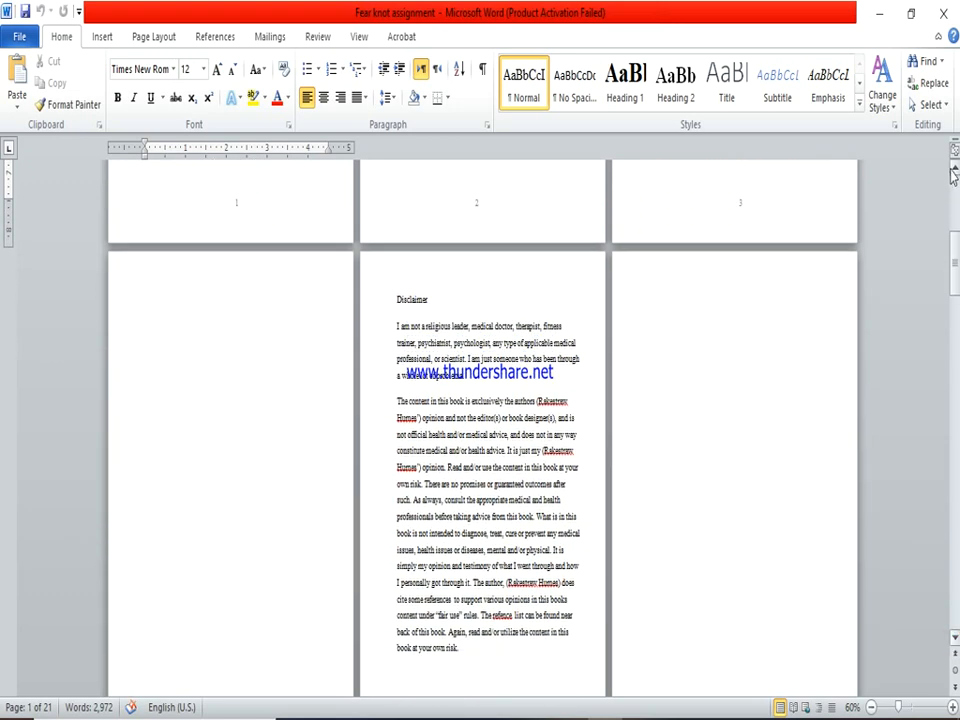
drag(955, 170, 955, 172)
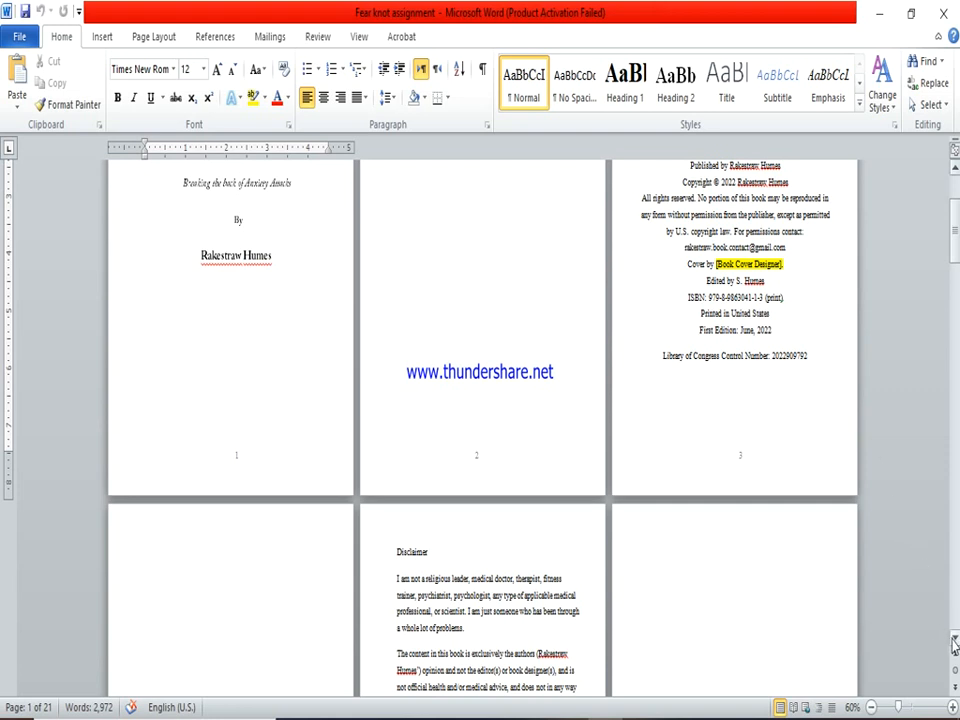
drag(954, 645, 954, 646)
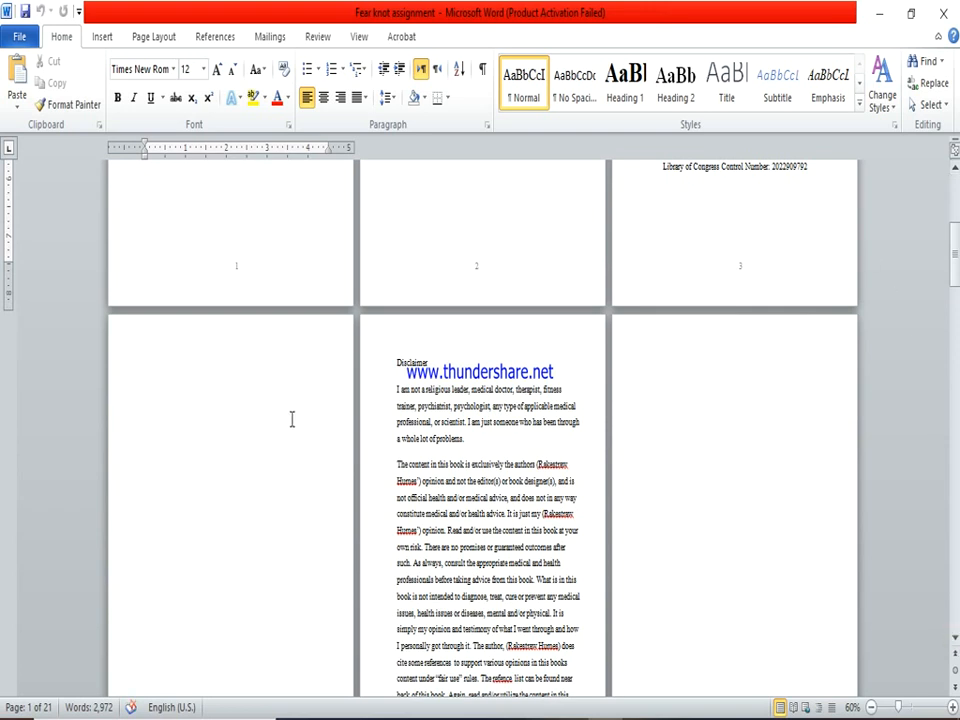
drag(955, 635, 955, 636)
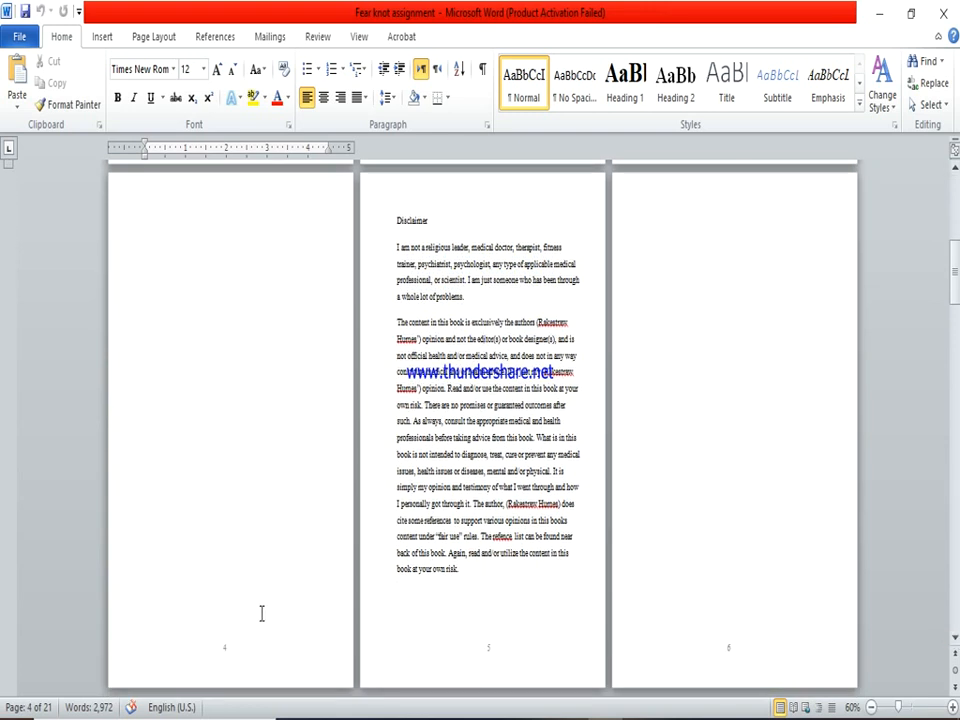
Try the Heading 1 style on the "Disclaimer" title on page 5
click(397, 220)
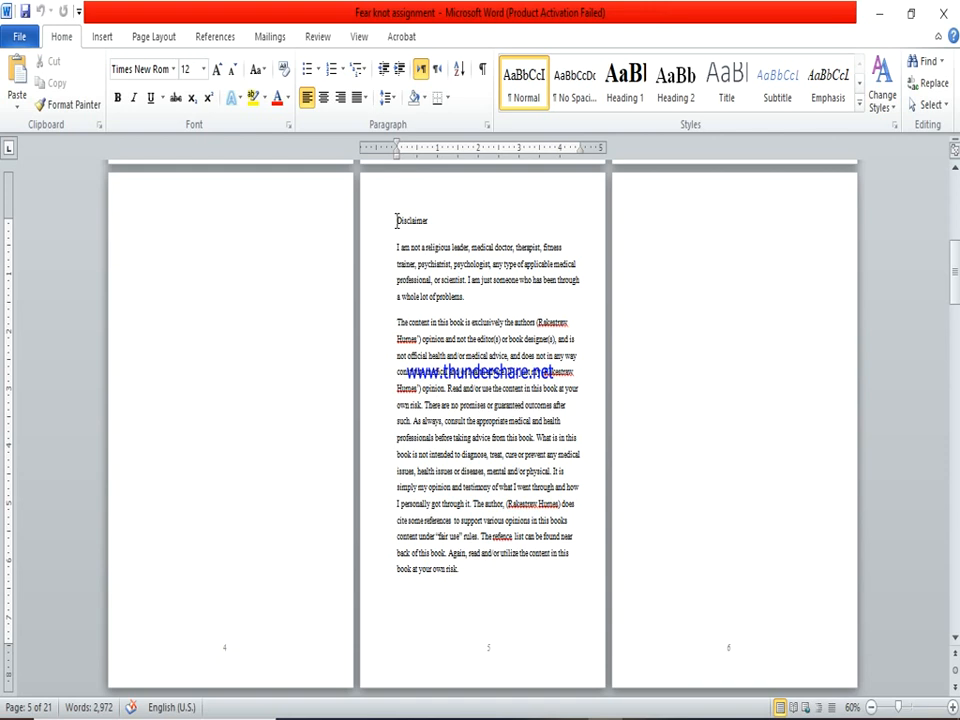
click(446, 228)
drag(433, 222, 398, 218)
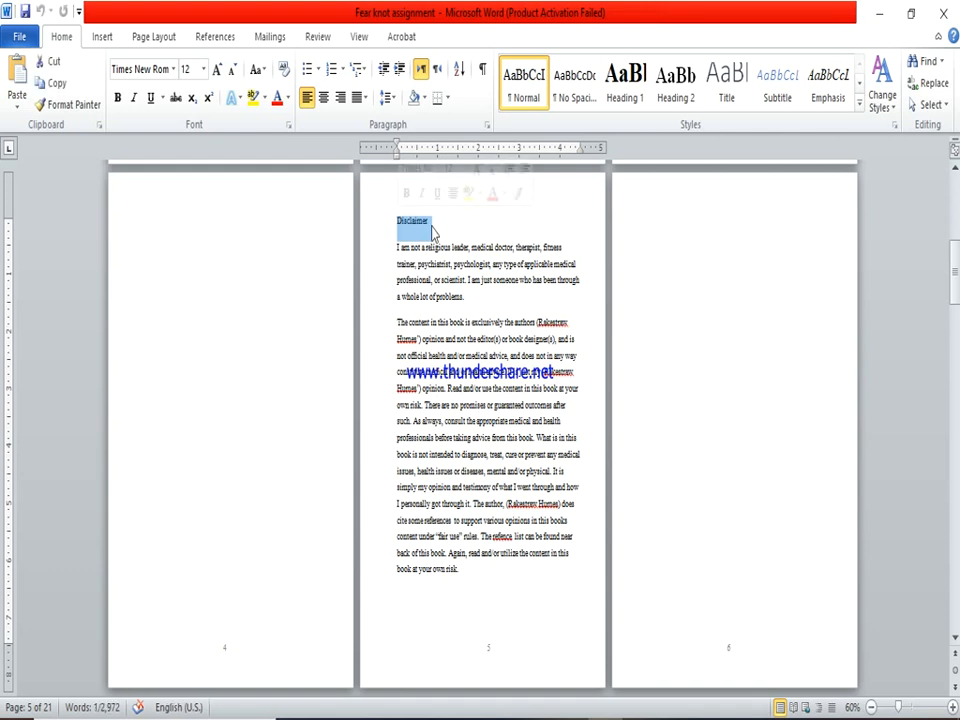
click(433, 227)
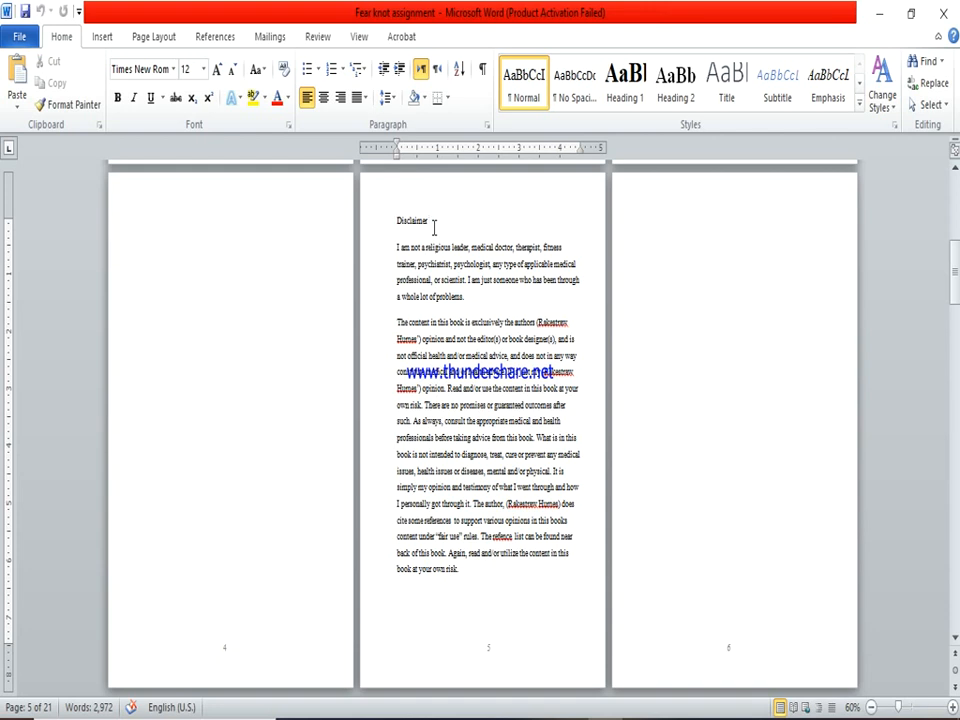
click(399, 223)
click(432, 223)
double_click(431, 223)
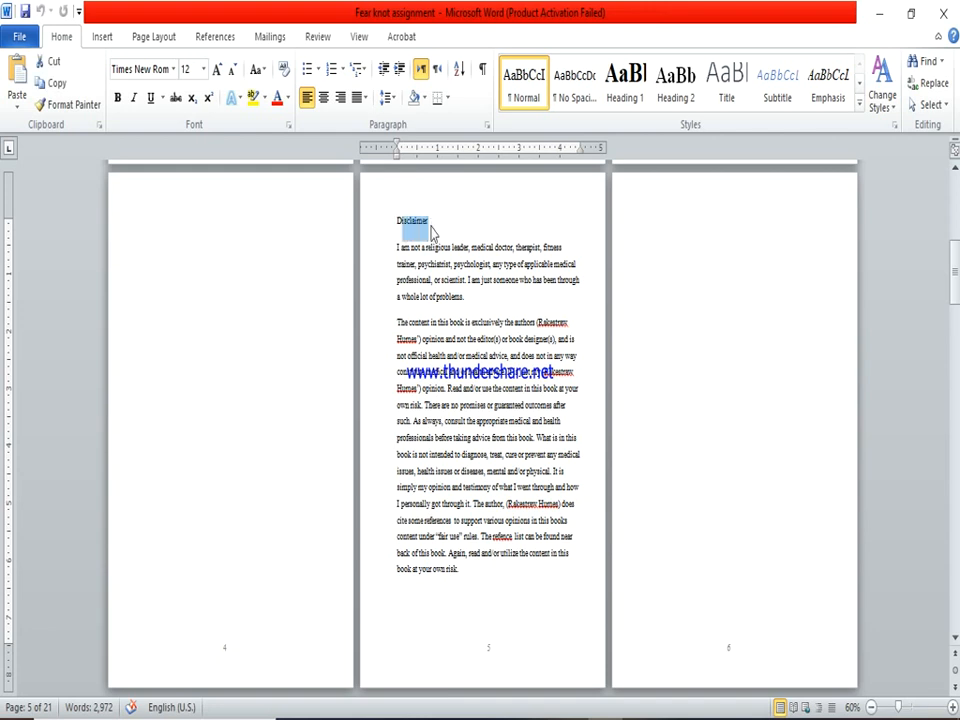
key(shift+Up)
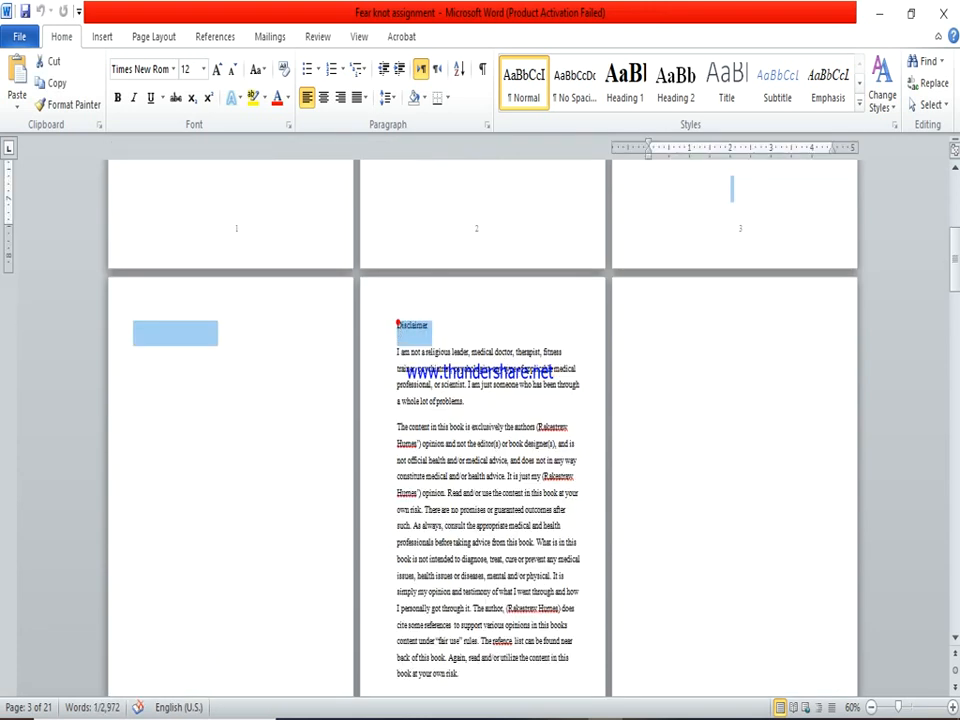
click(398, 320)
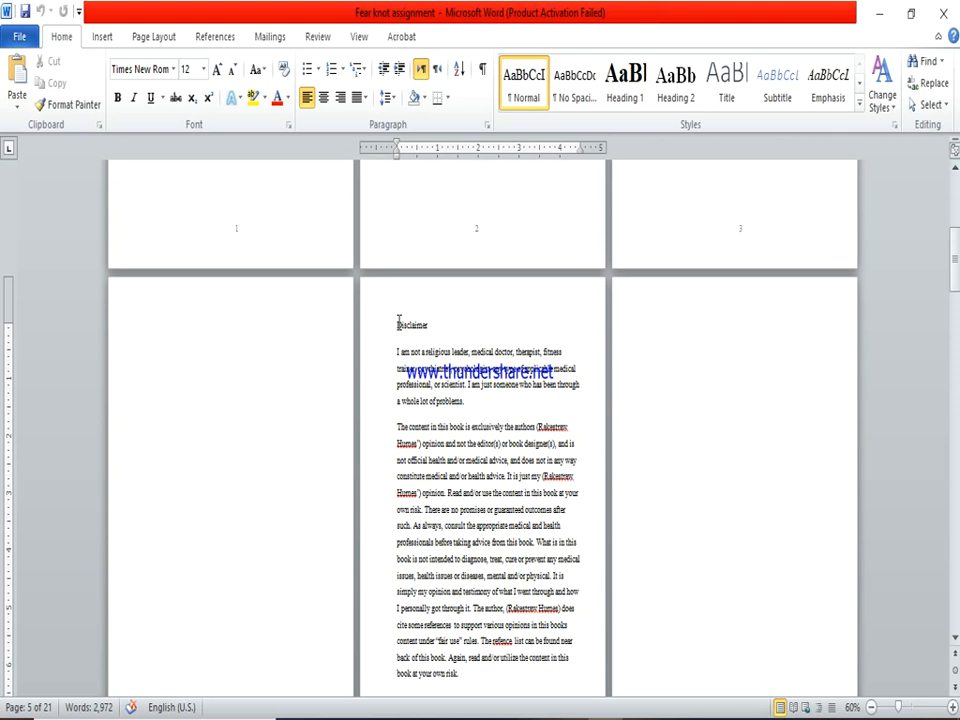
double_click(399, 324)
key(shift+Right)
click(398, 326)
double_click(398, 323)
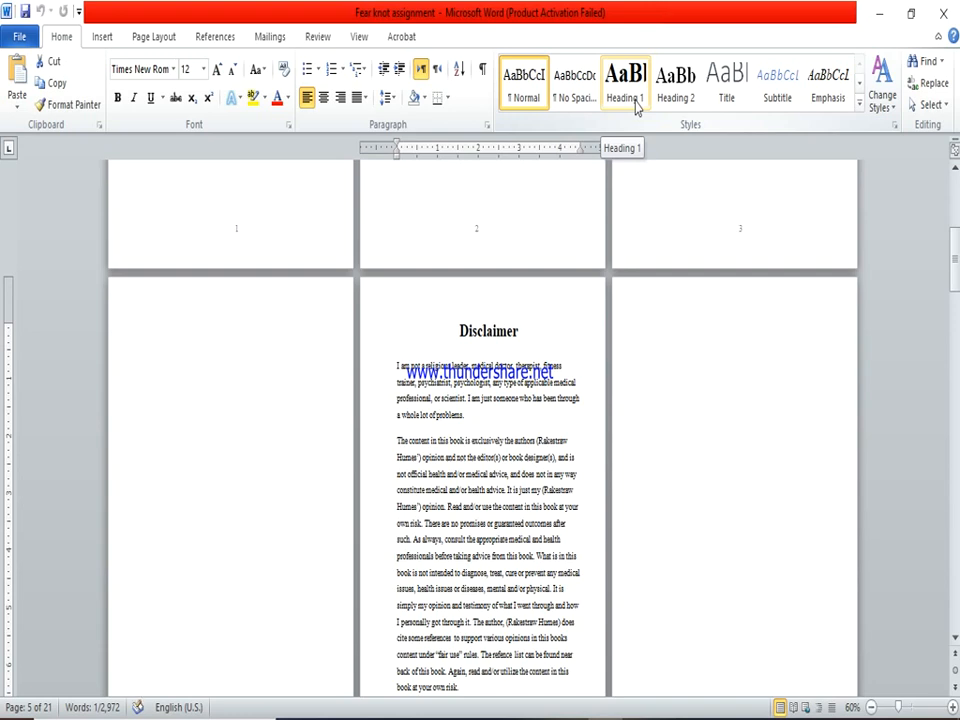
double_click(490, 331)
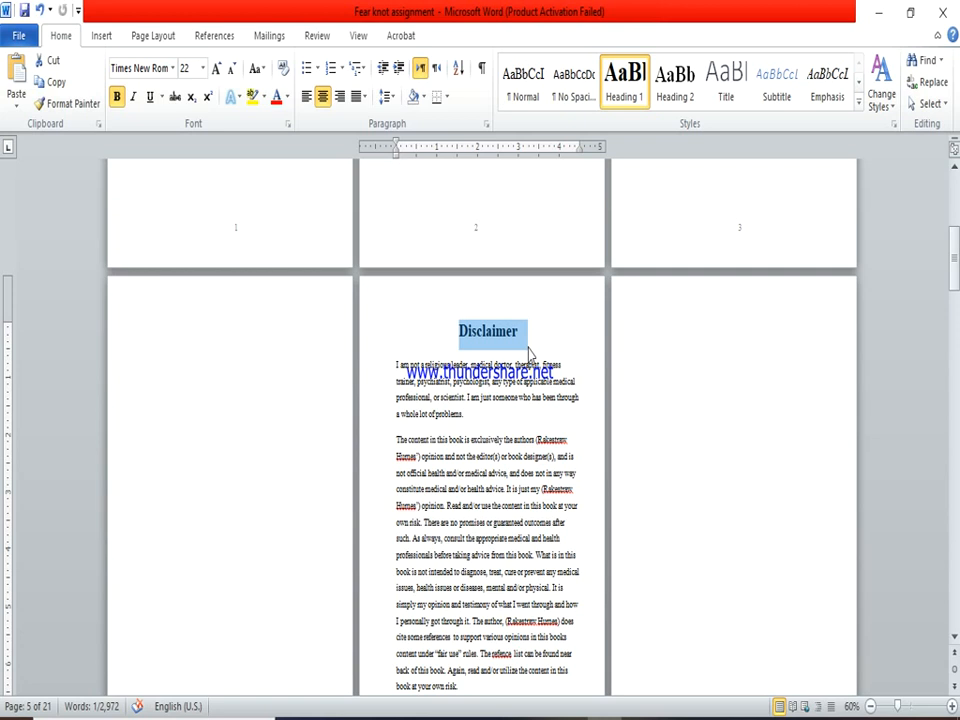
Undo the Heading 1 formatting of the "Disclaimer" title
click(529, 348)
key(Home)
key(shift+Right)
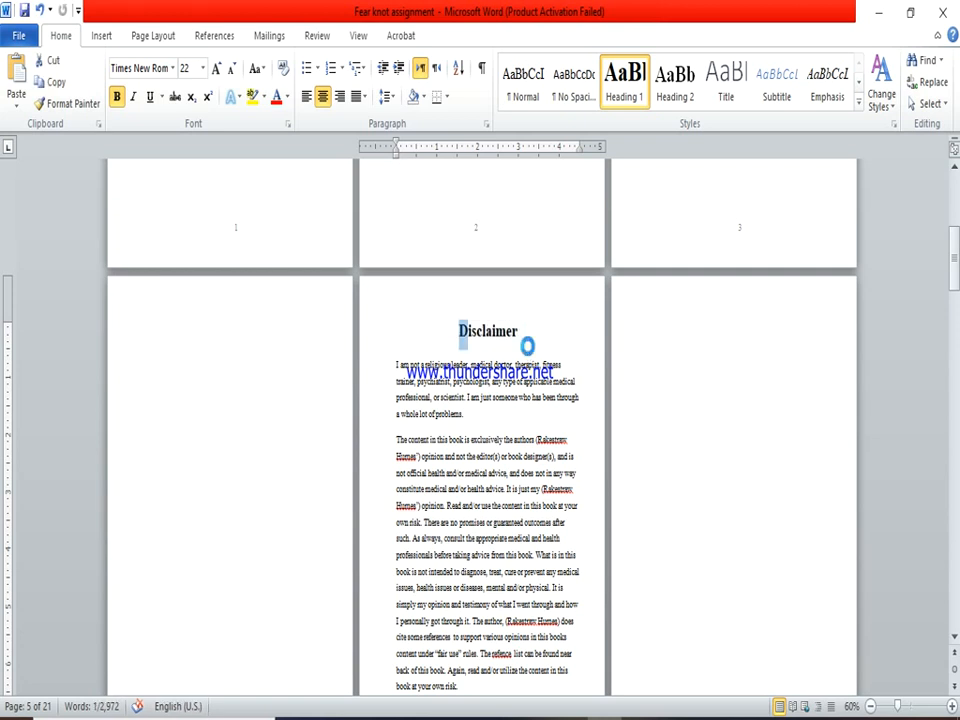
key(shift+Right)
key(shift+Right)
key(shift+Right)
key(shift+Right)
key(shift+Right)
key(shift+Right)
key(shift+Right)
key(shift+Right)
key(shift+Right)
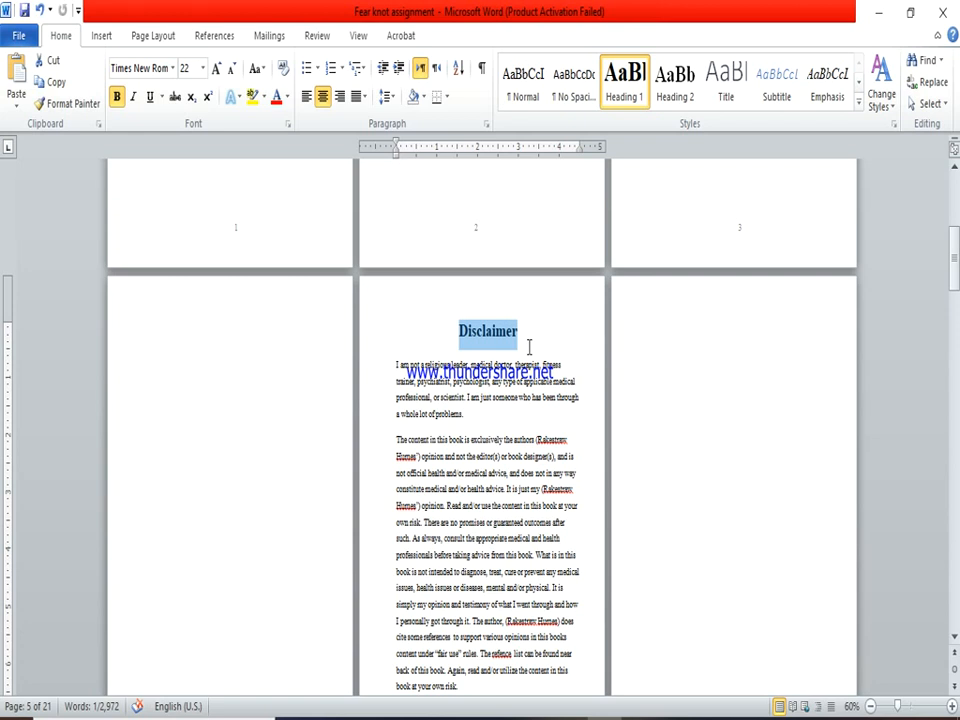
key(ctrl+z)
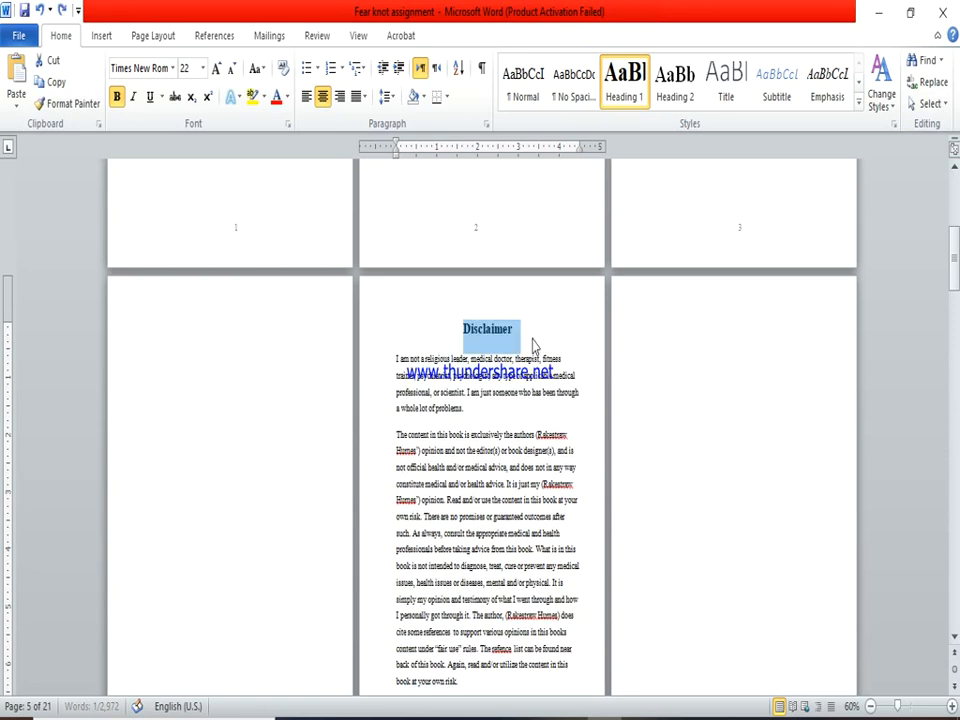
key(ctrl+y)
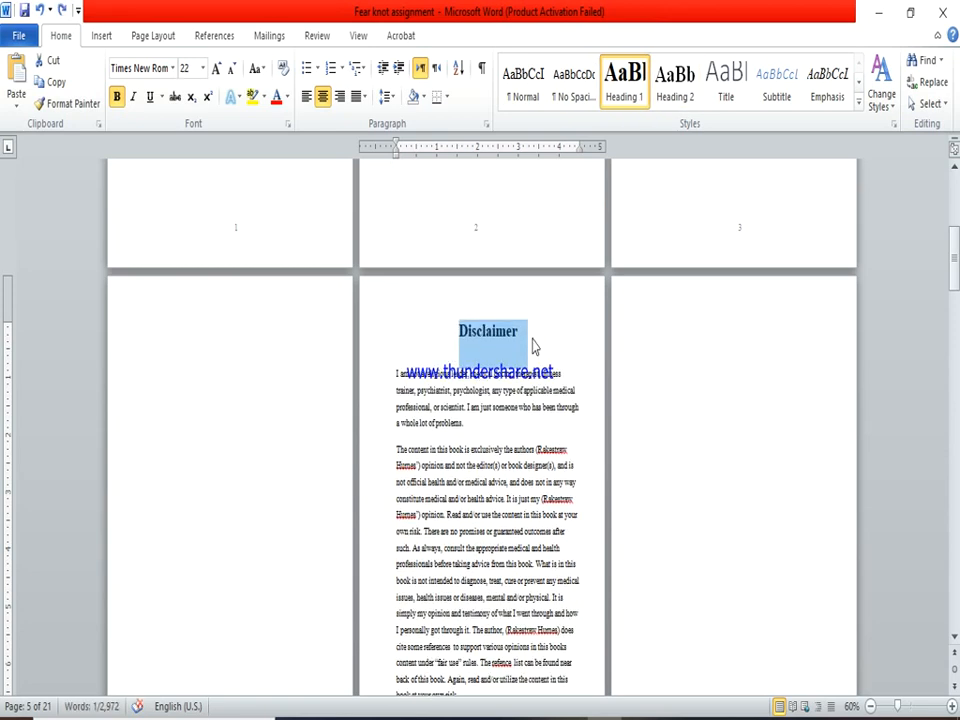
key(ctrl+z)
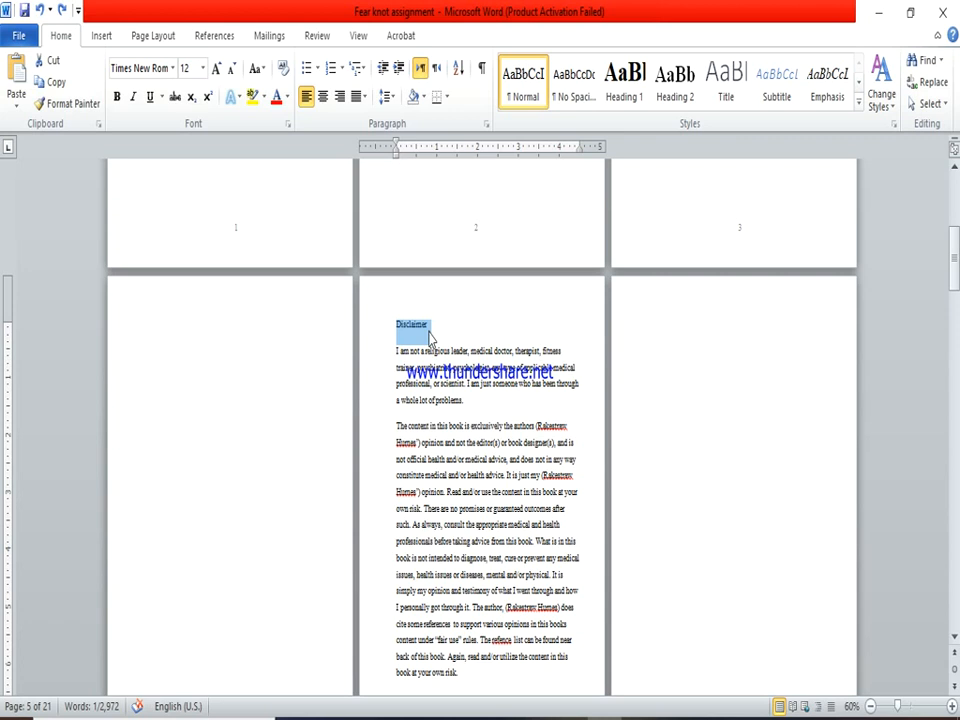
Format the "Disclaimer" title on page 5 in bold at 20 pt
click(430, 327)
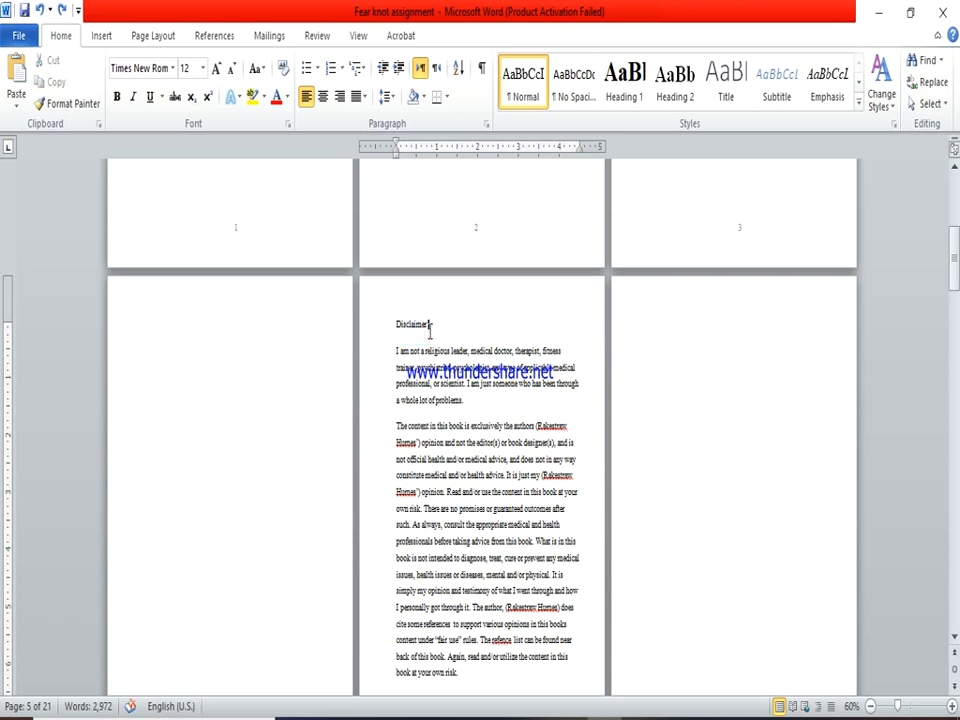
key(shift+Left)
key(shift+Left)
key(shift+Left)
key(shift+Left)
key(shift+Left)
key(shift+Left)
key(shift+Left)
key(shift+Left)
key(shift+Left)
key(shift+Left)
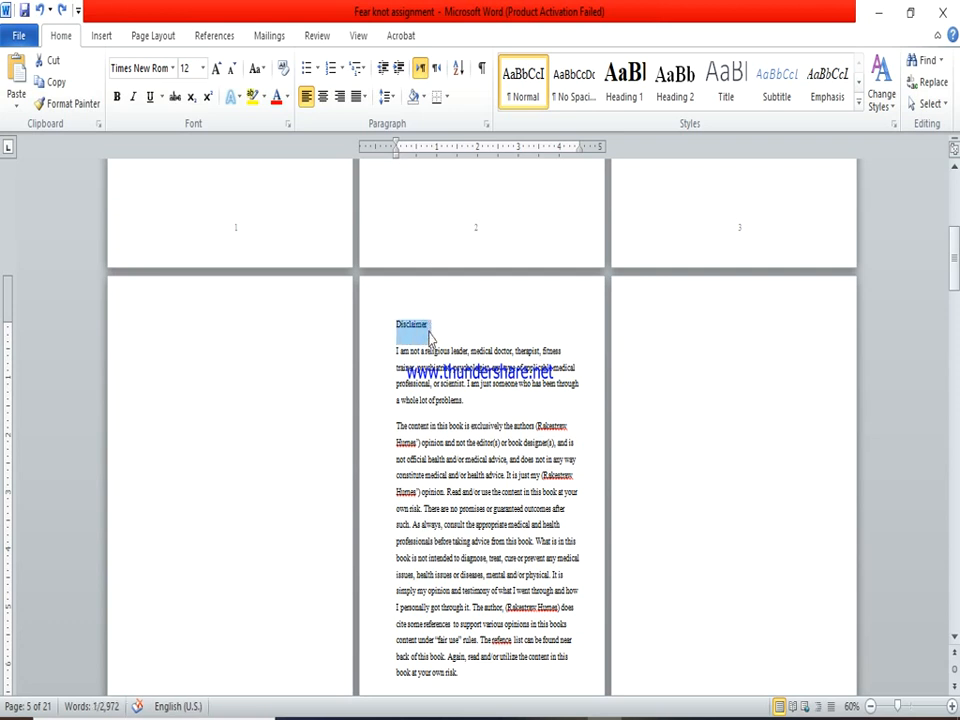
click(203, 68)
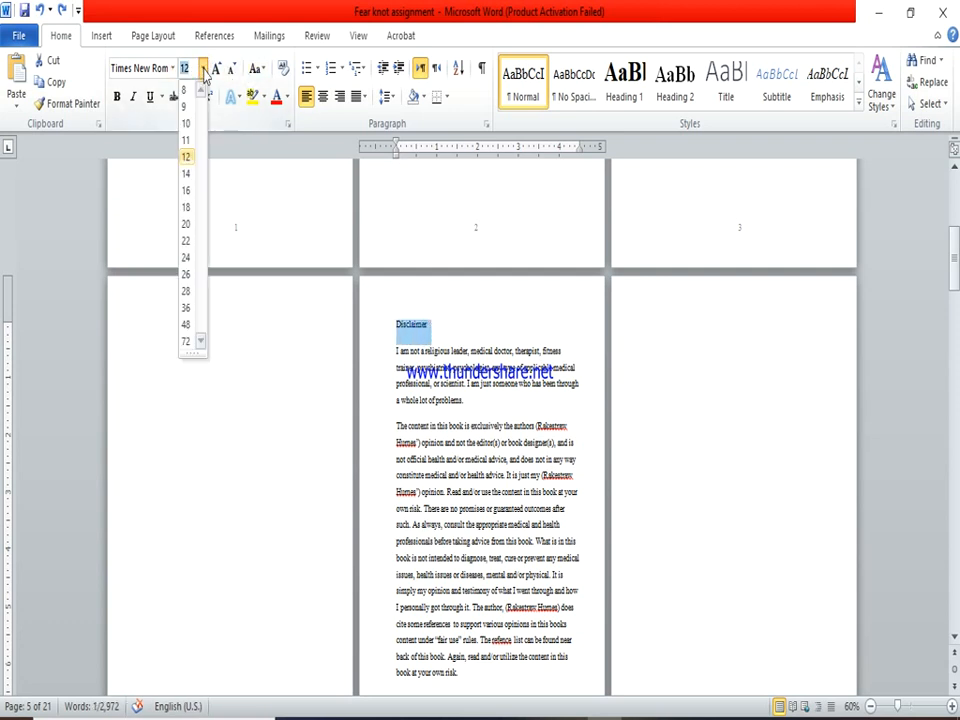
click(185, 225)
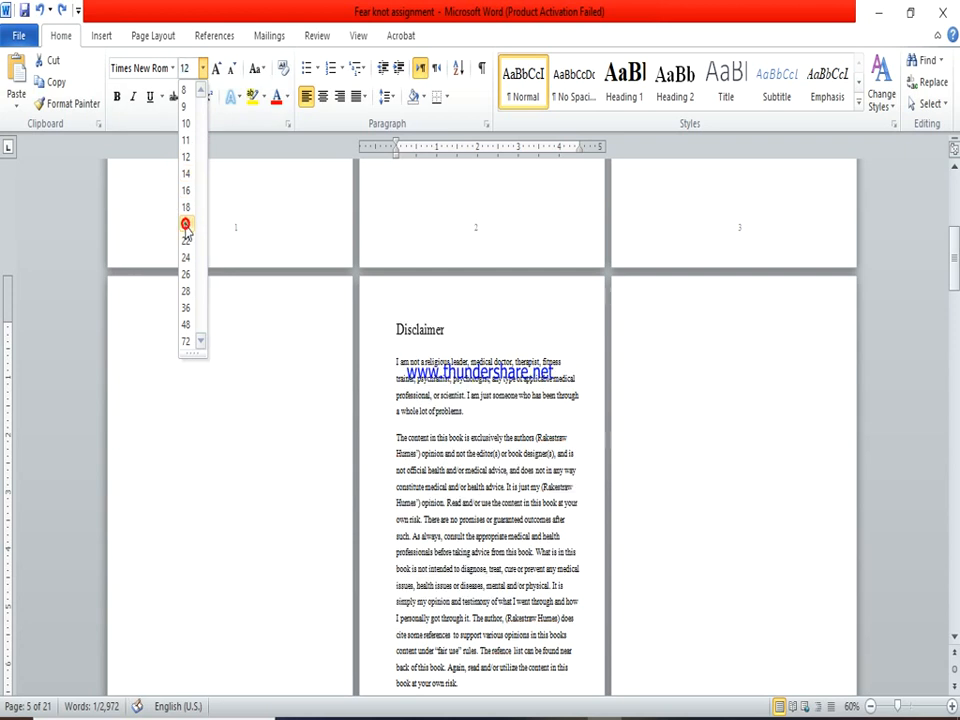
click(116, 96)
click(457, 333)
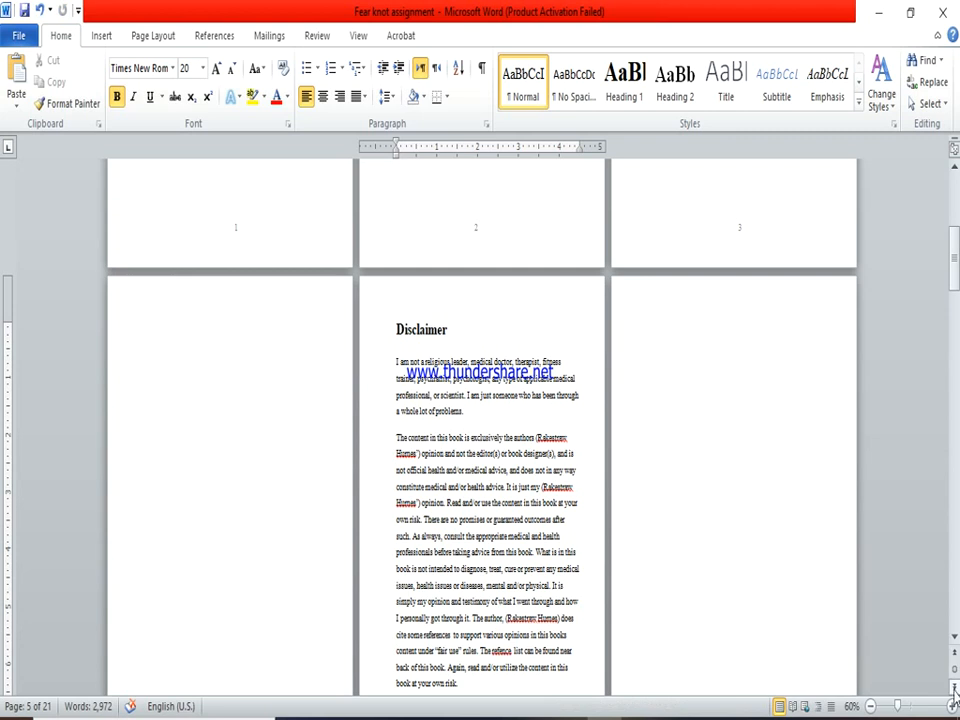
Format the two-line dedication on page 7 as 16 pt bold italic and center it
scroll(480, 420, down, 3)
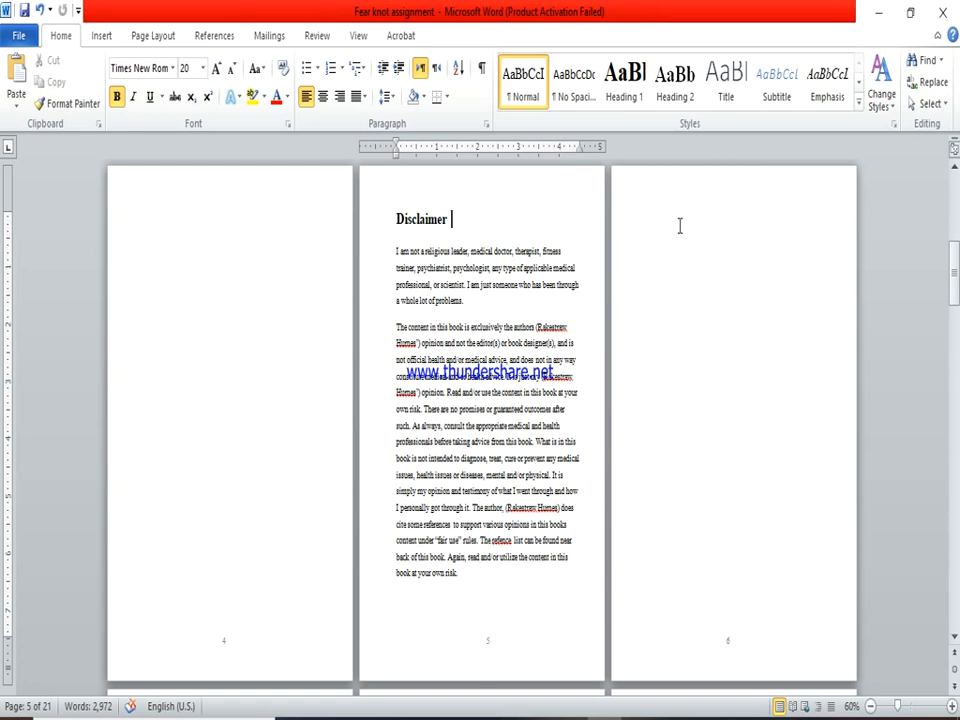
click(954, 638)
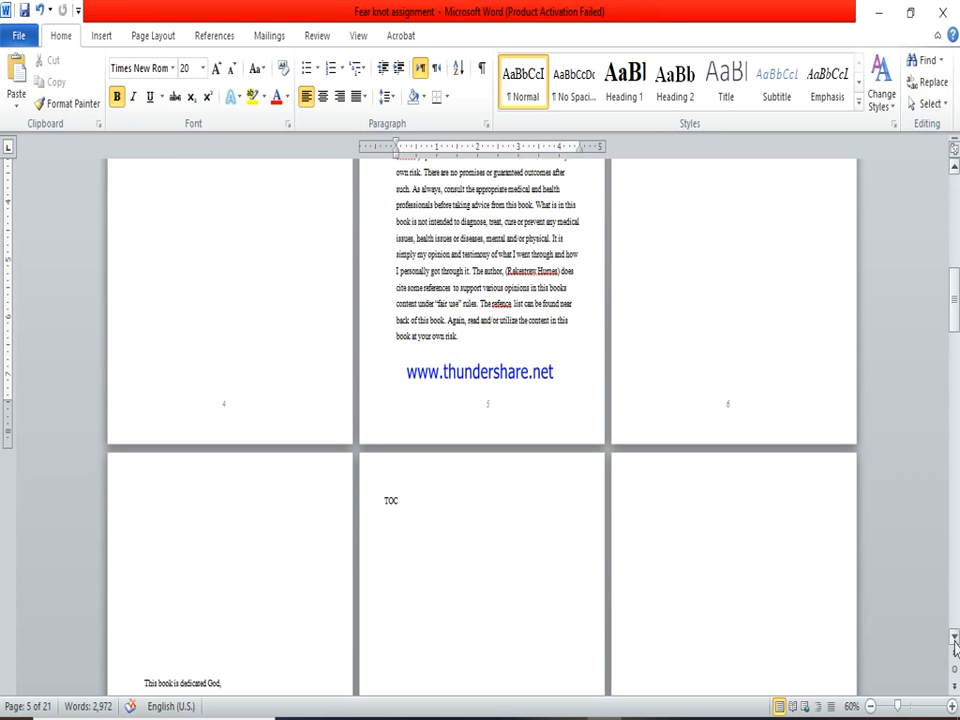
click(954, 640)
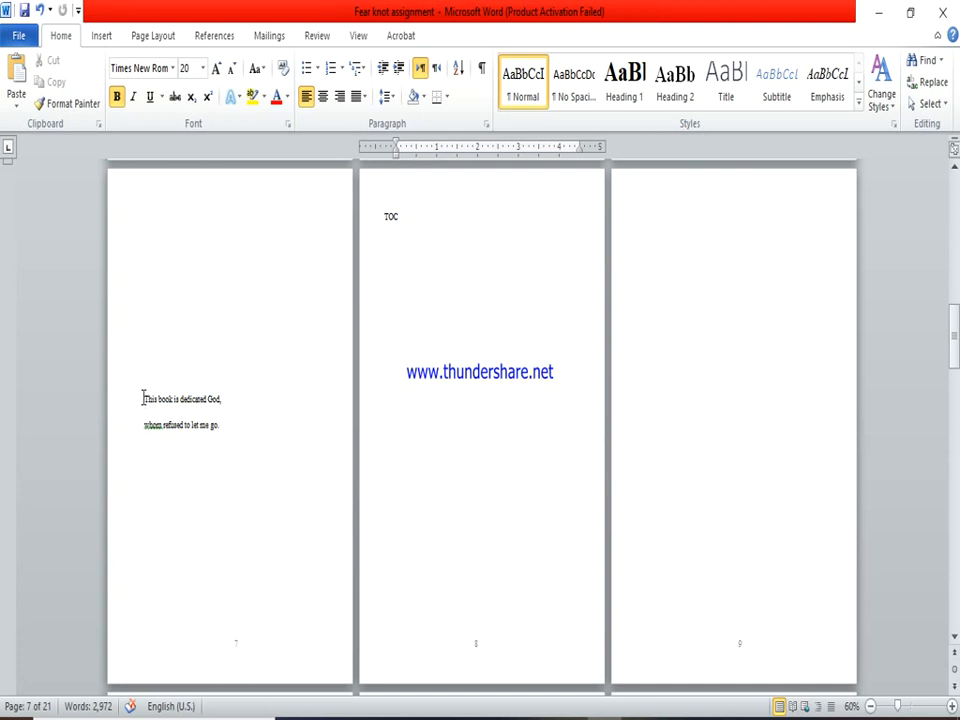
drag(145, 394, 229, 439)
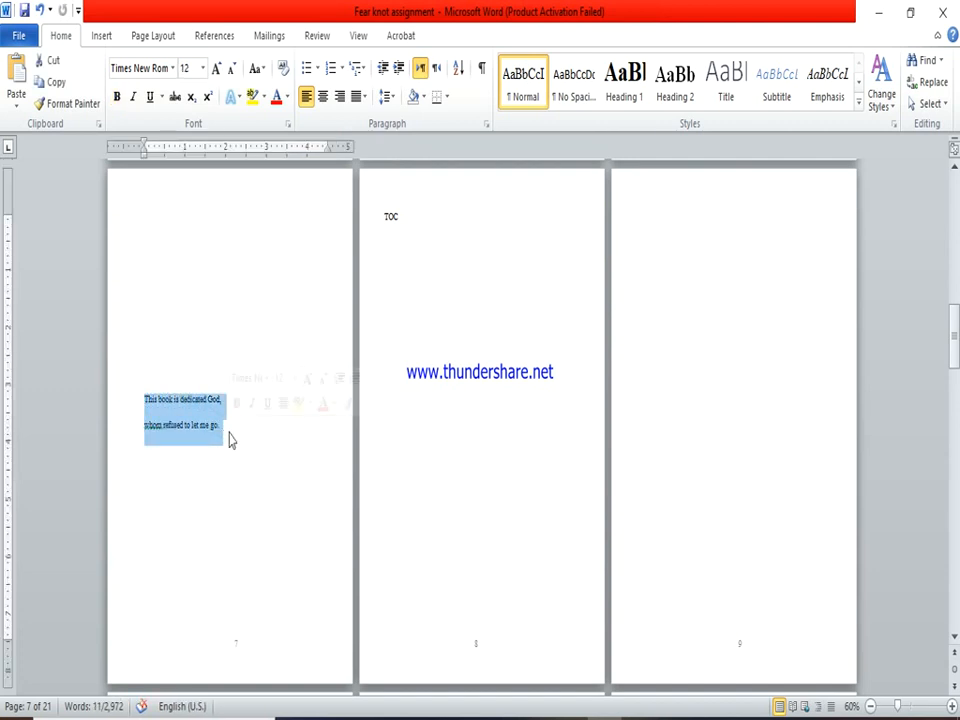
click(203, 68)
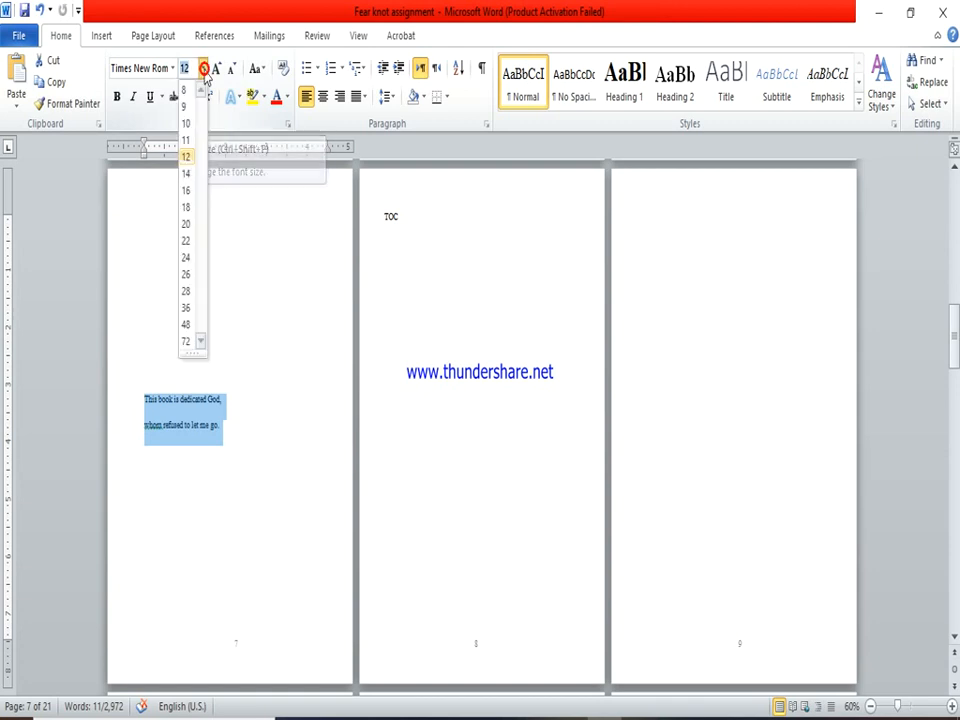
click(187, 191)
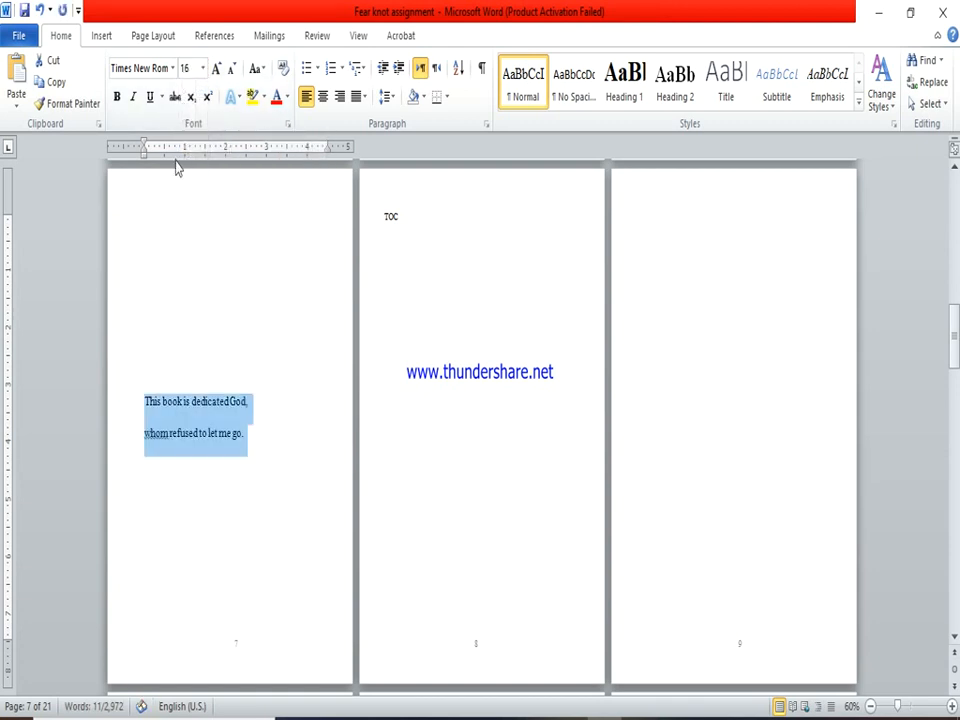
click(117, 97)
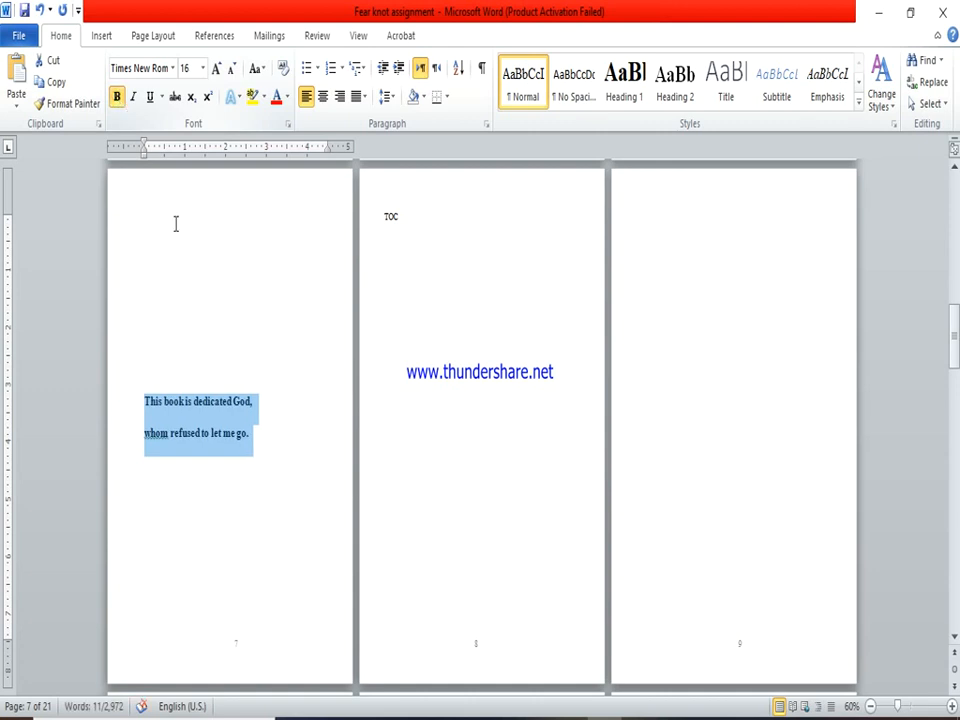
click(134, 99)
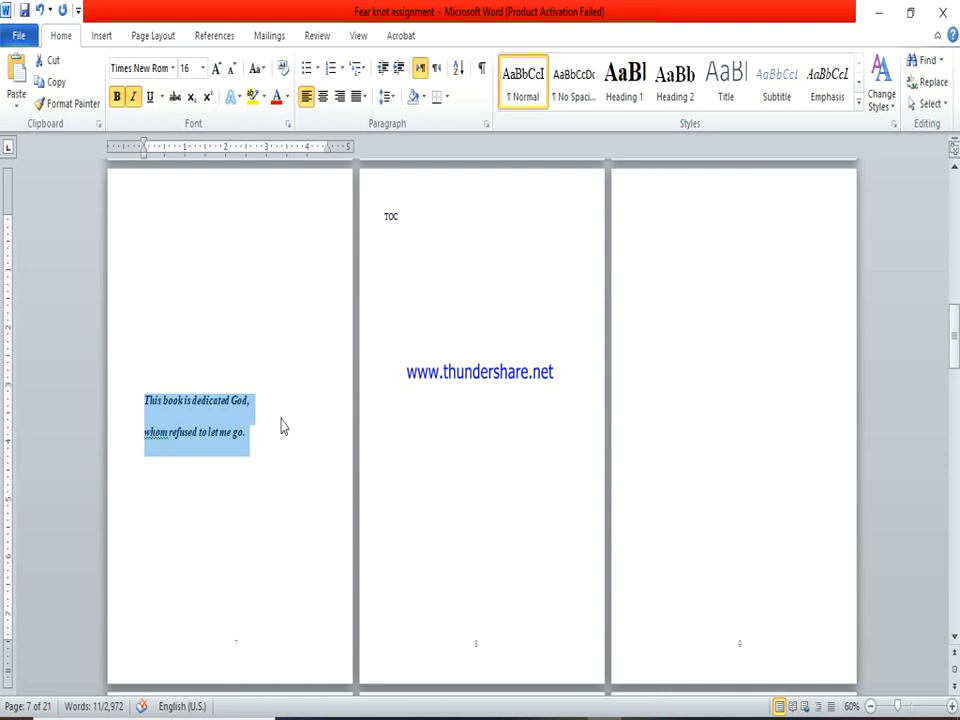
key(ctrl+e)
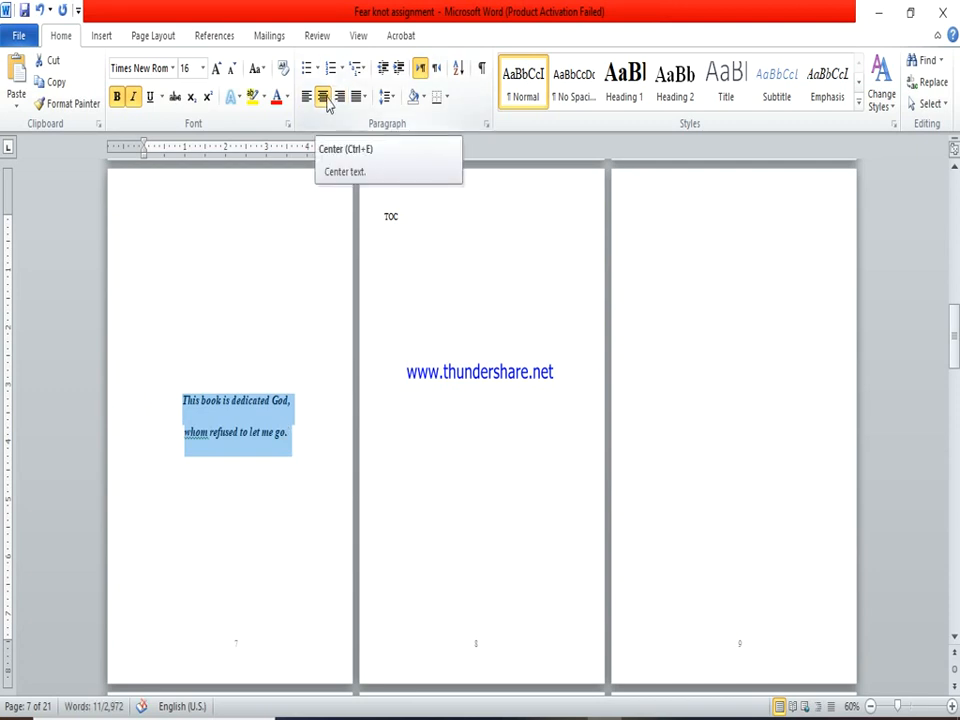
click(285, 412)
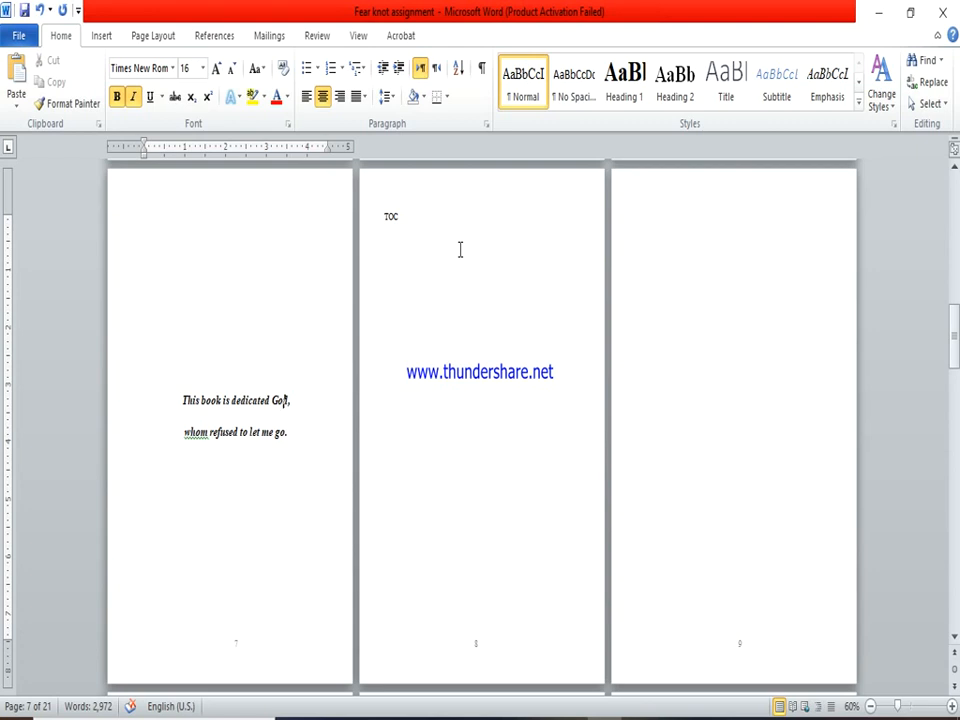
Save the manuscript
key(ctrl+s)
With the "Introduction" title on page 10 selected, set the Heading 1 style's font to Times New Roman at 22 pt
scroll(953, 645, down, 1)
scroll(953, 645, down, 8)
scroll(953, 650, down, 7)
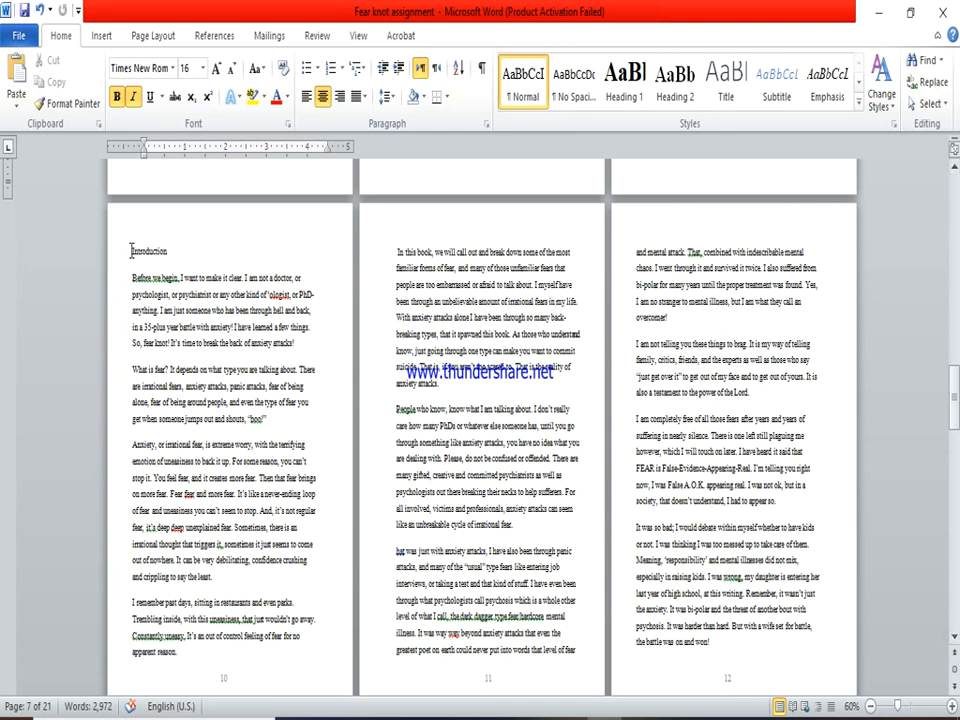
drag(131, 250, 175, 258)
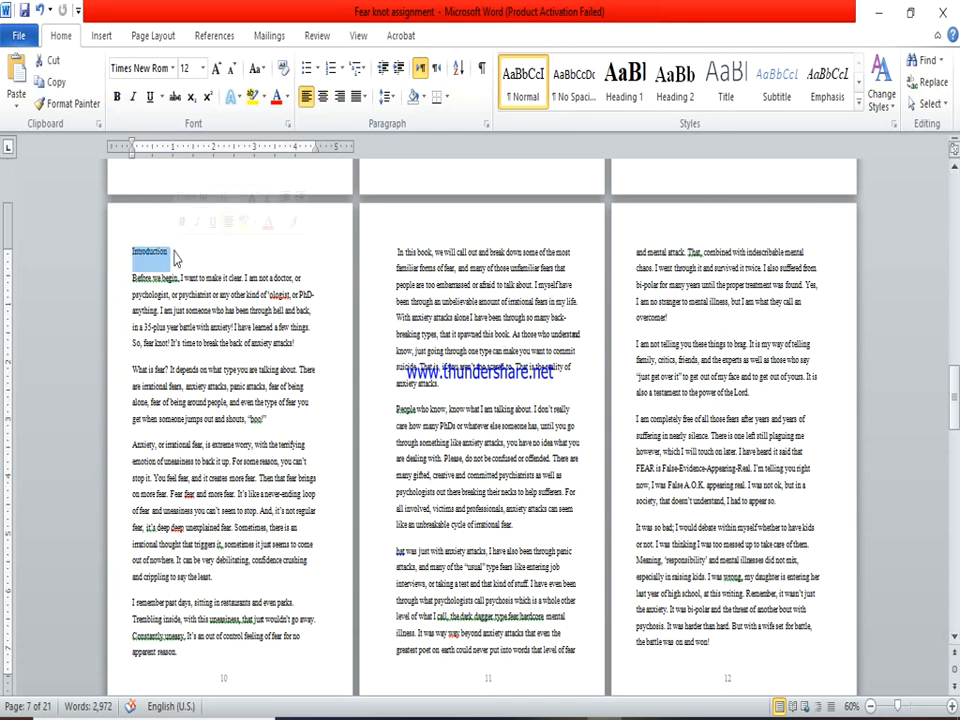
click(634, 100)
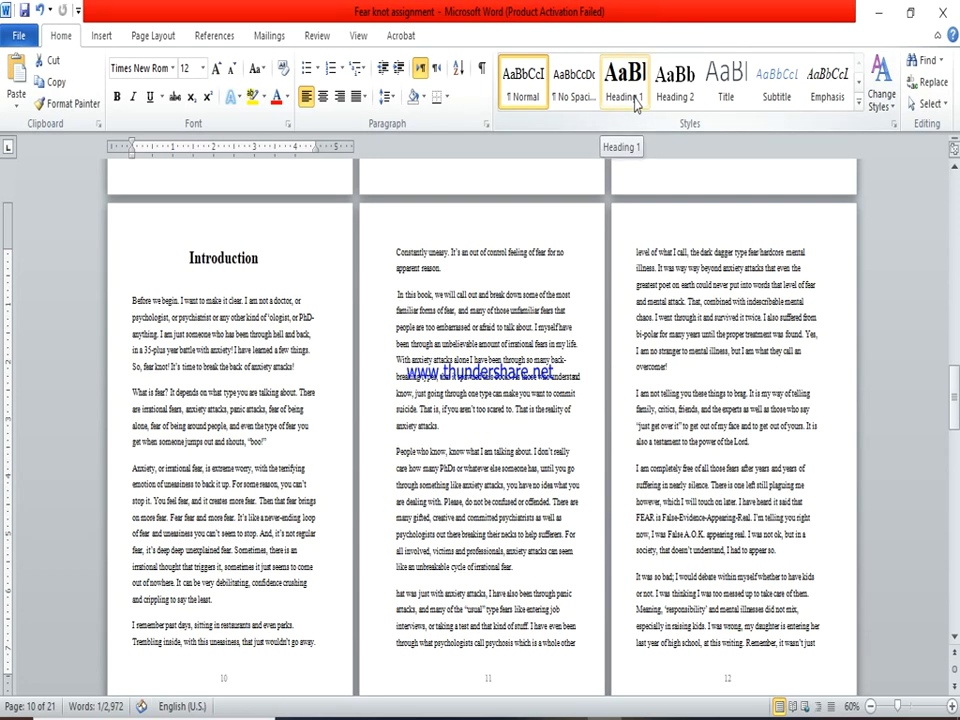
right_click(634, 100)
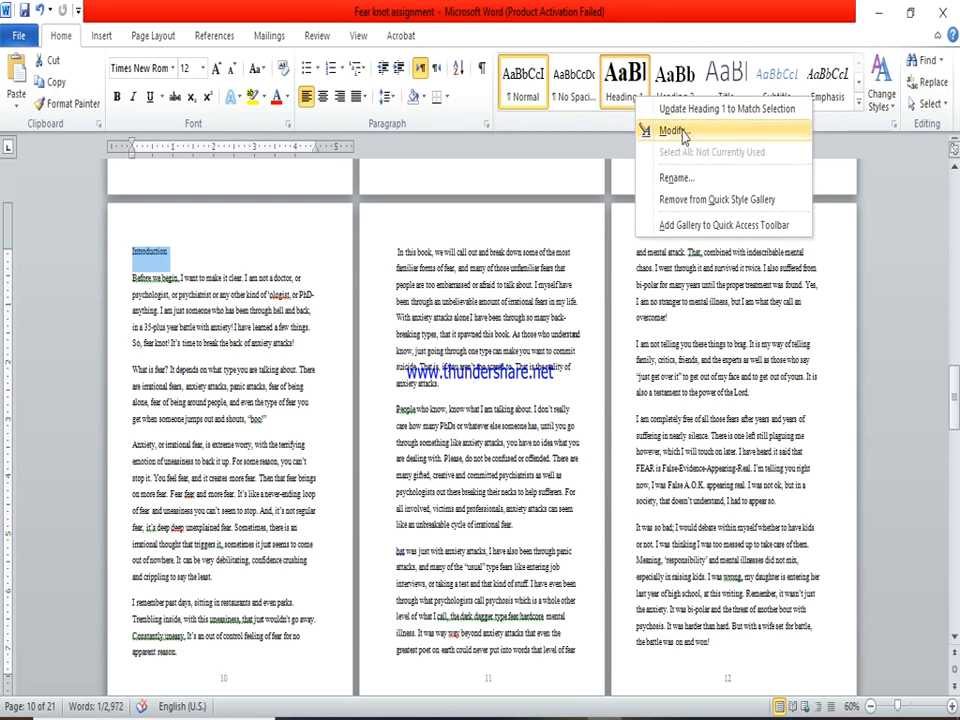
click(683, 134)
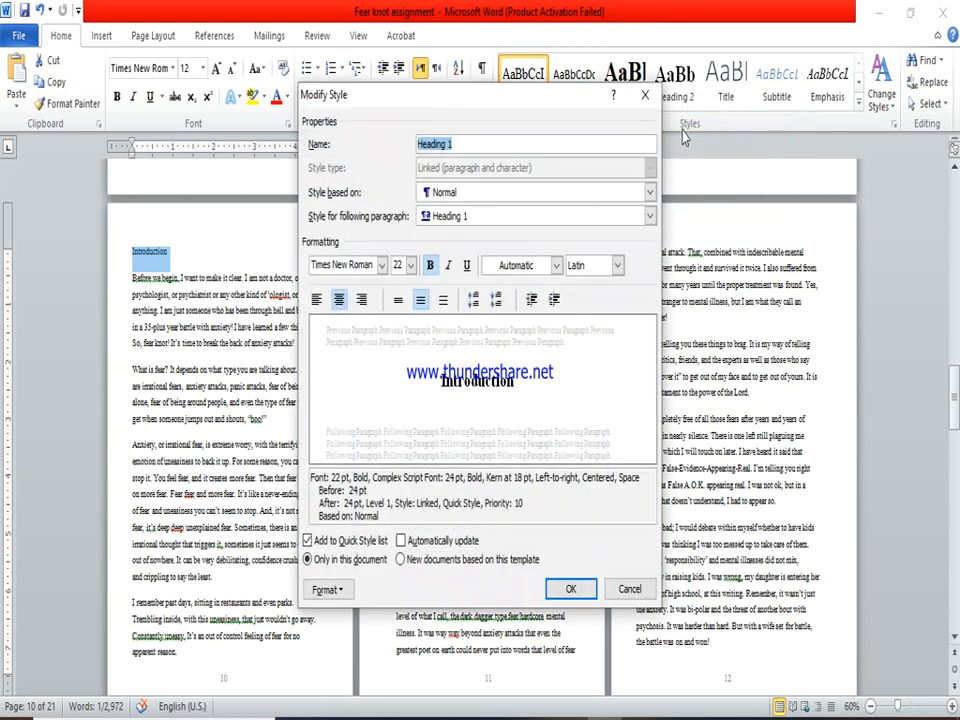
click(472, 143)
click(382, 265)
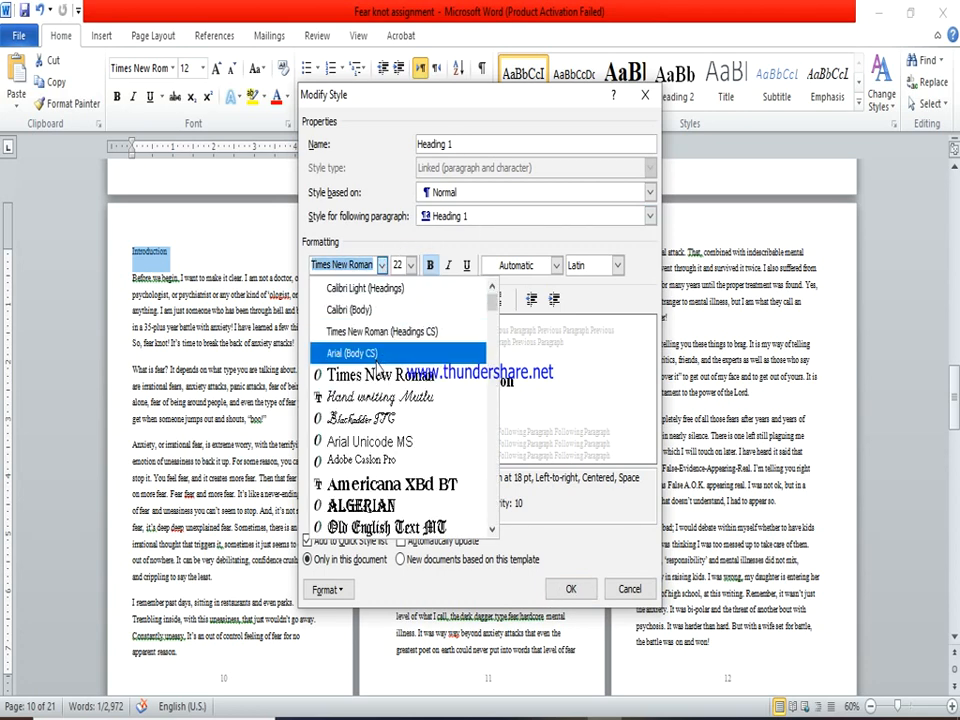
click(378, 377)
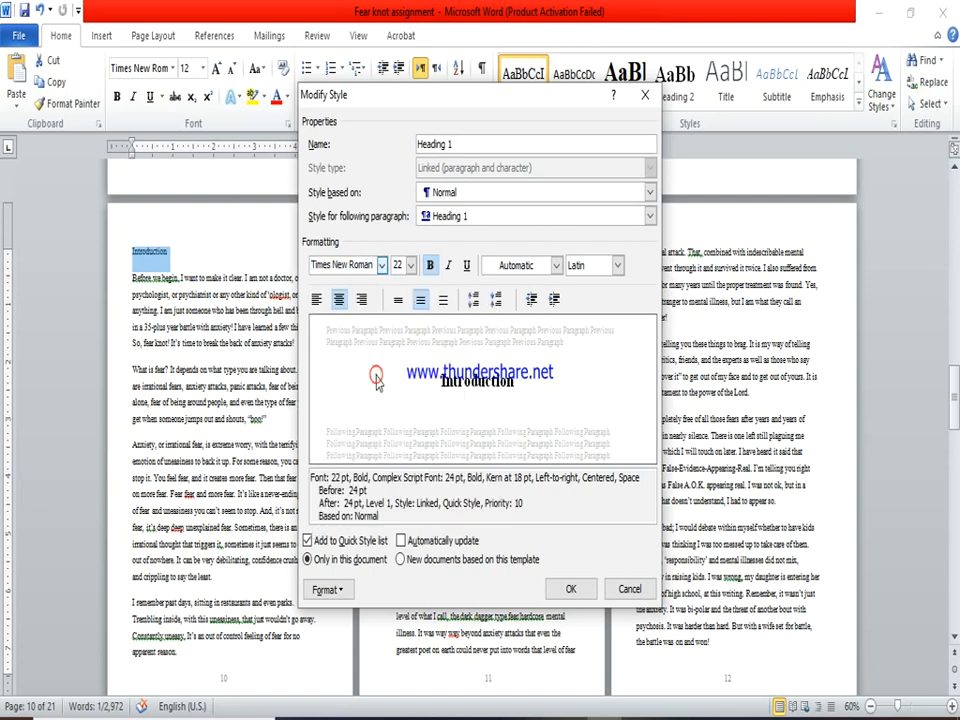
click(410, 266)
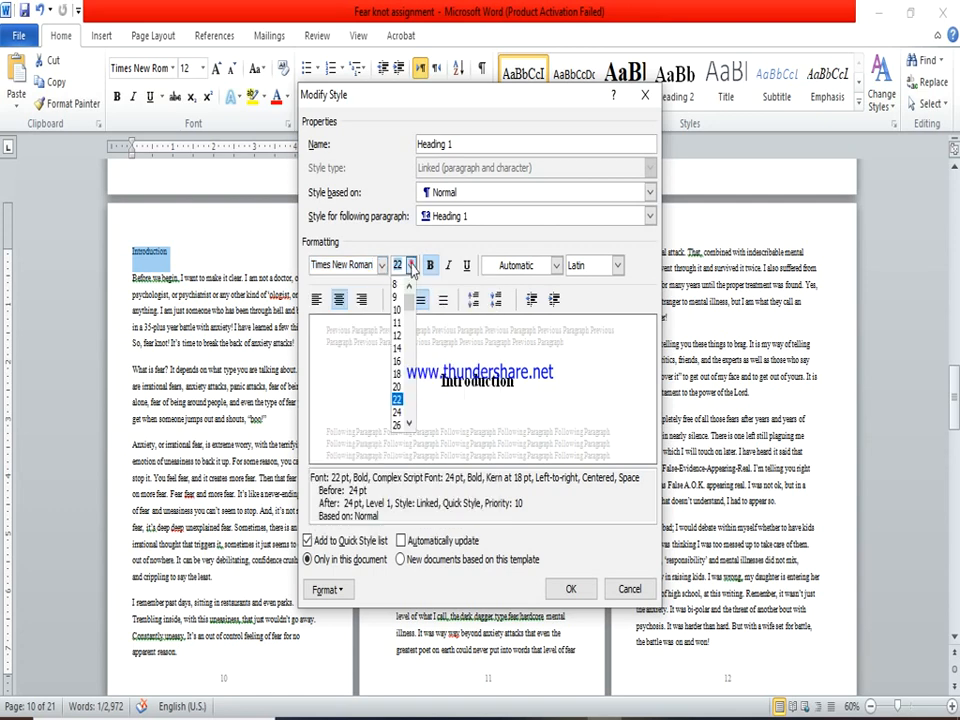
click(398, 401)
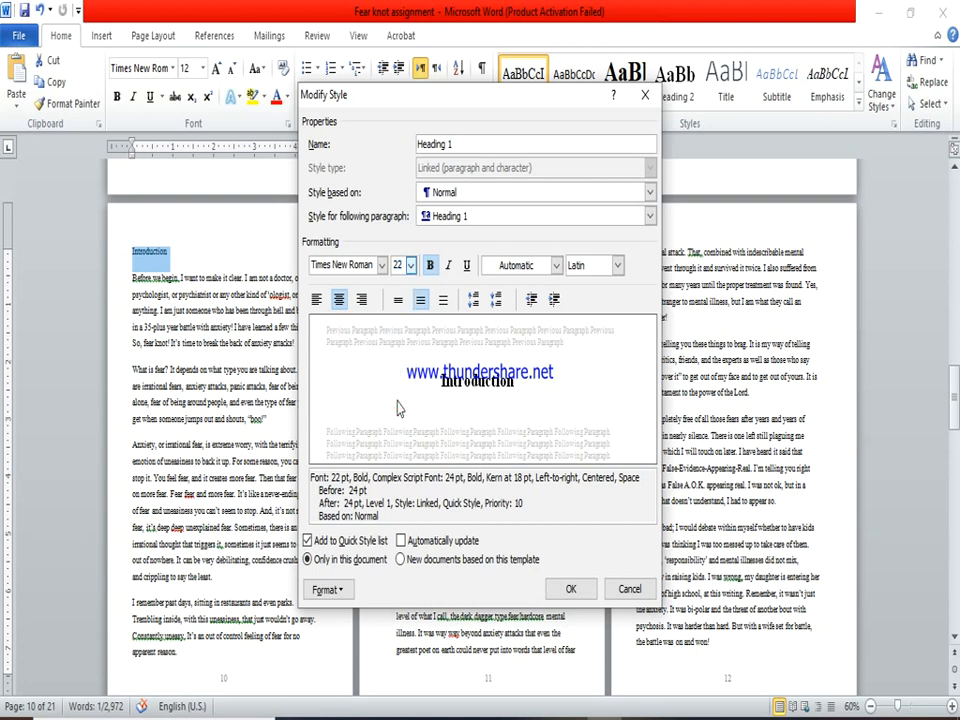
Try the Heading 1 style without bold, with italic and with underline, reverting each change
click(430, 266)
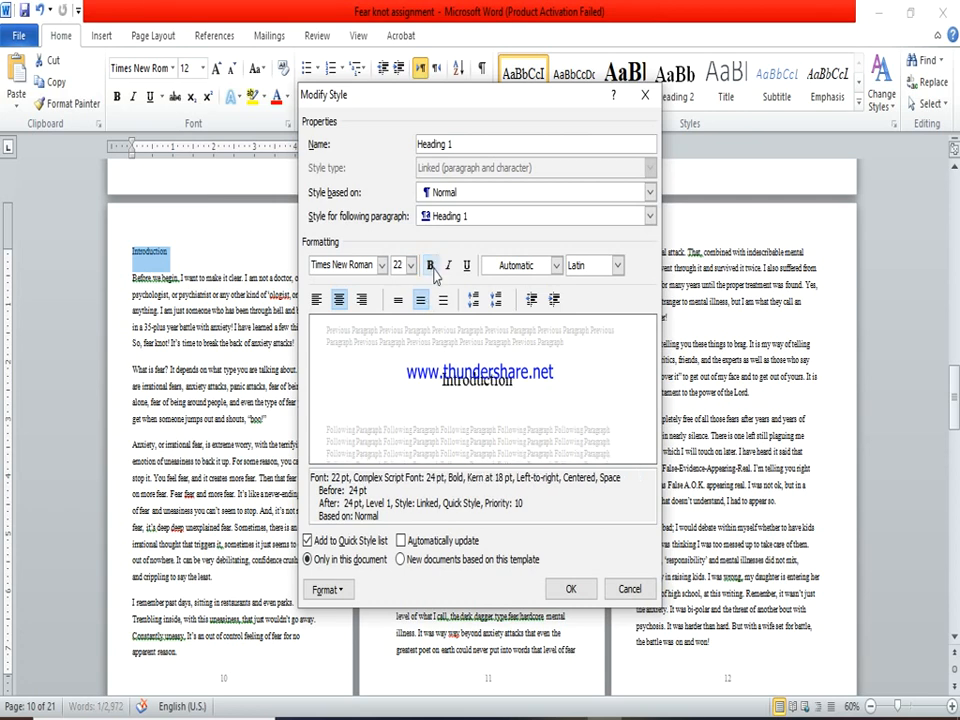
click(430, 266)
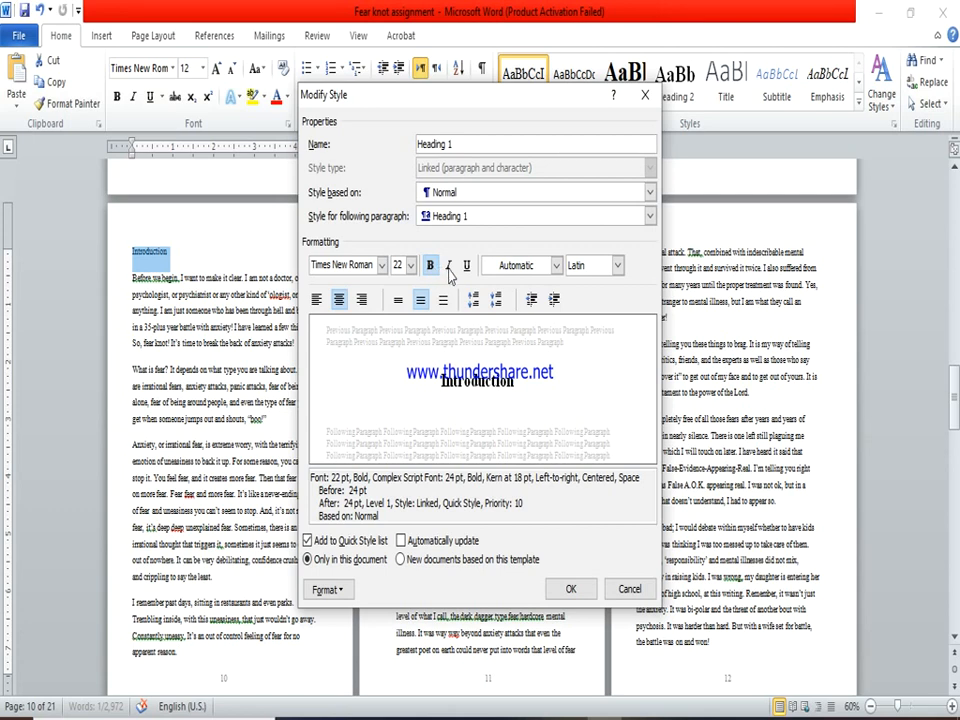
click(448, 266)
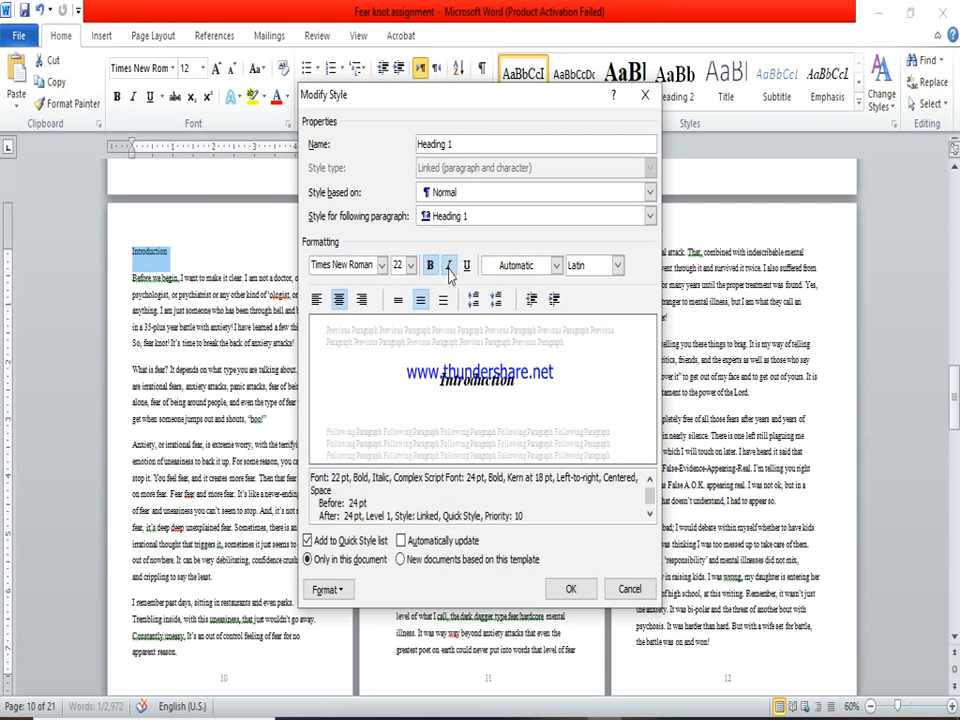
click(448, 266)
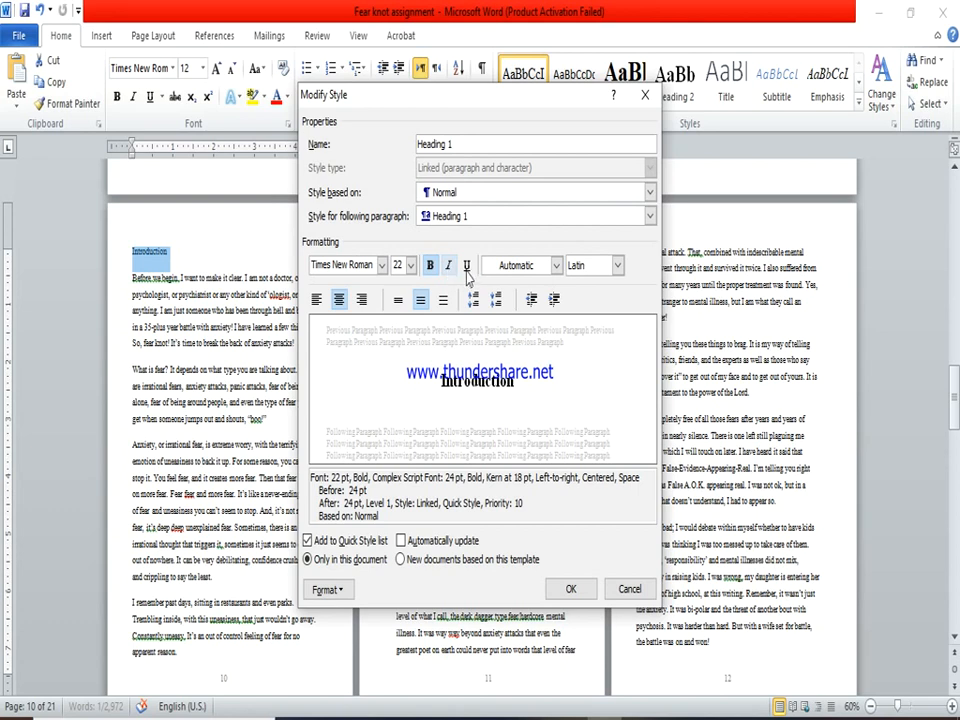
click(466, 266)
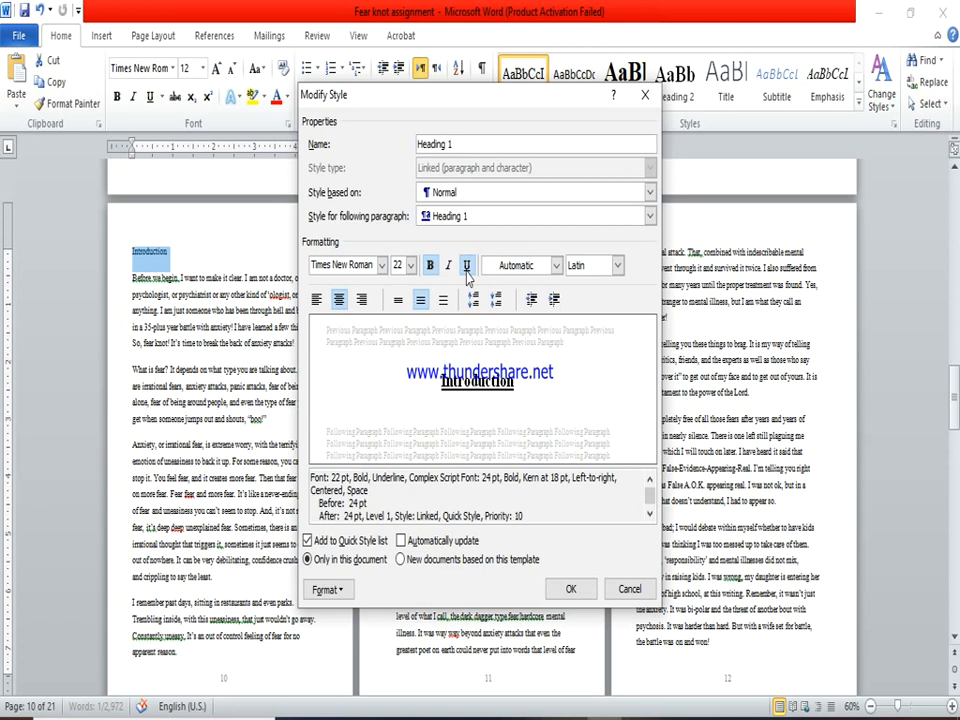
click(466, 266)
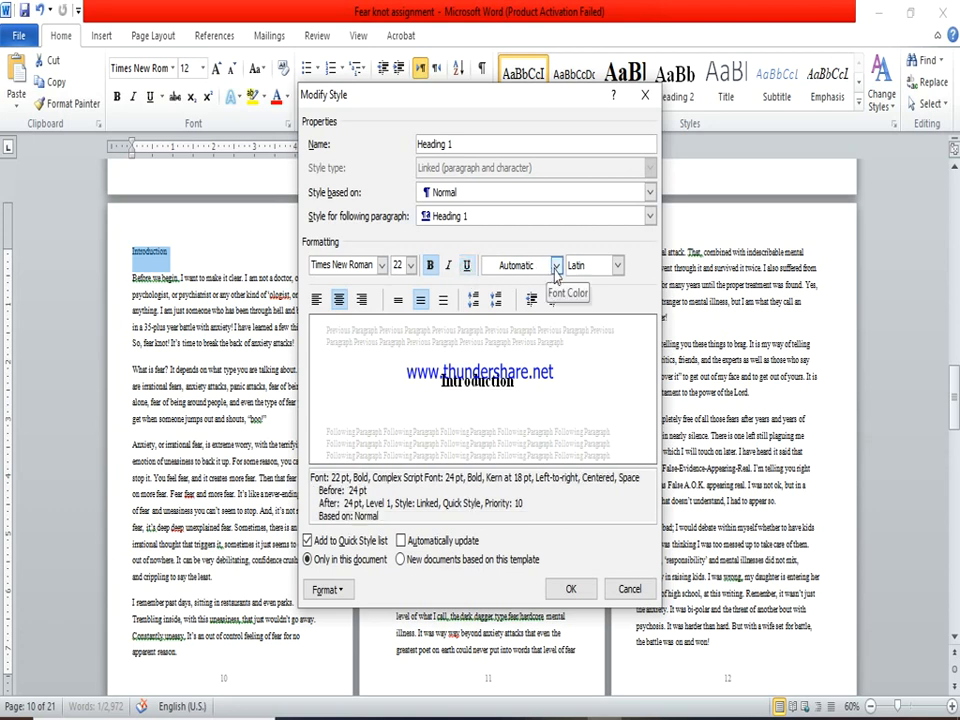
Try red as the Heading 1 style's font color and return it to Automatic
click(556, 266)
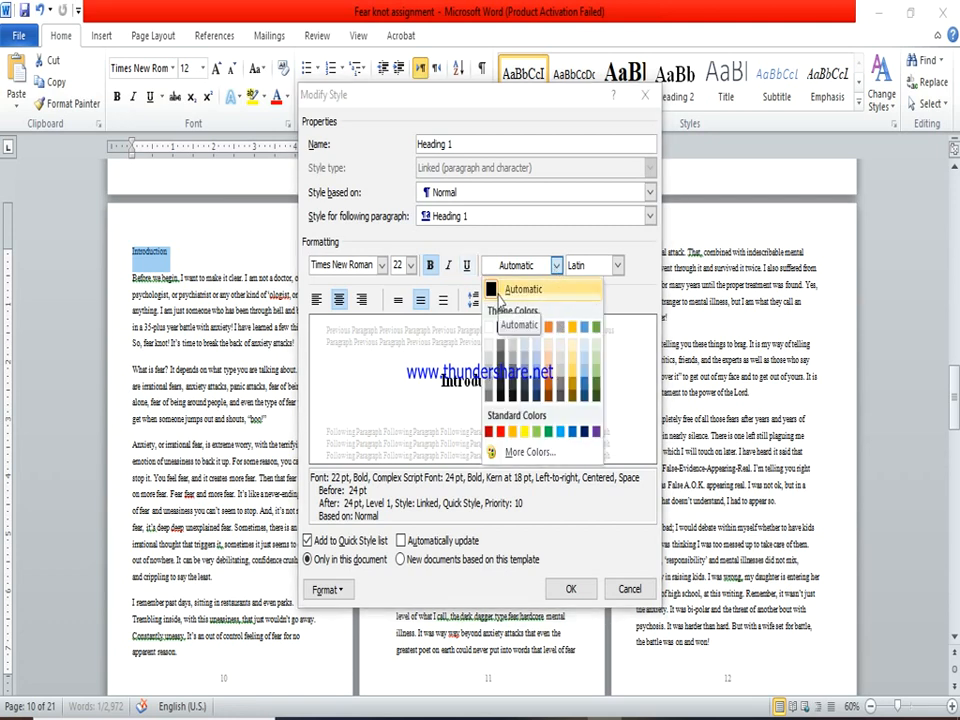
click(500, 433)
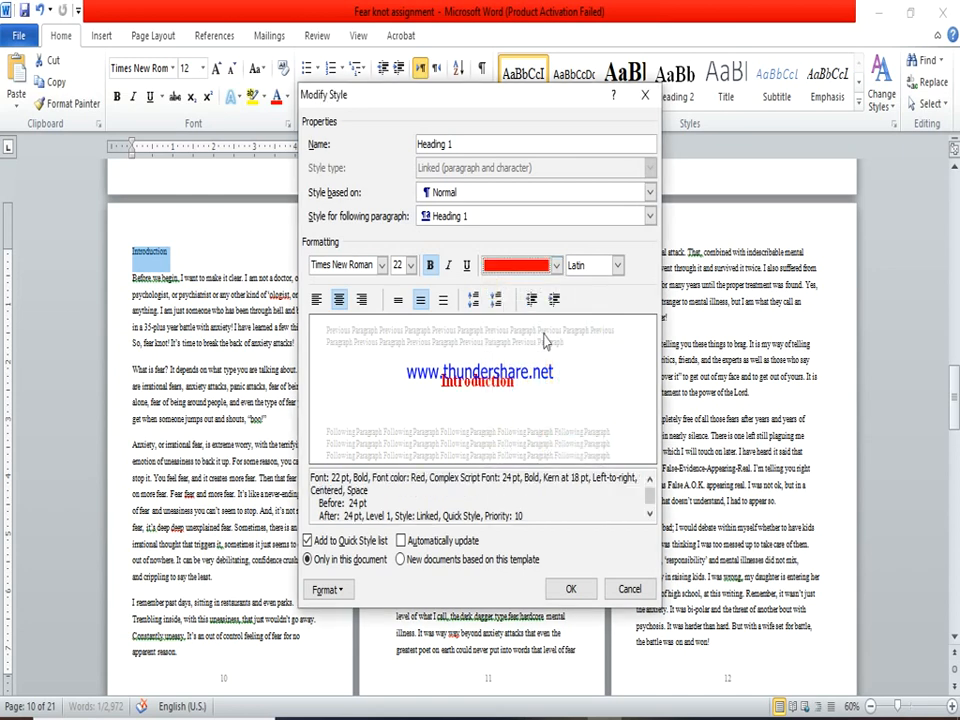
click(556, 266)
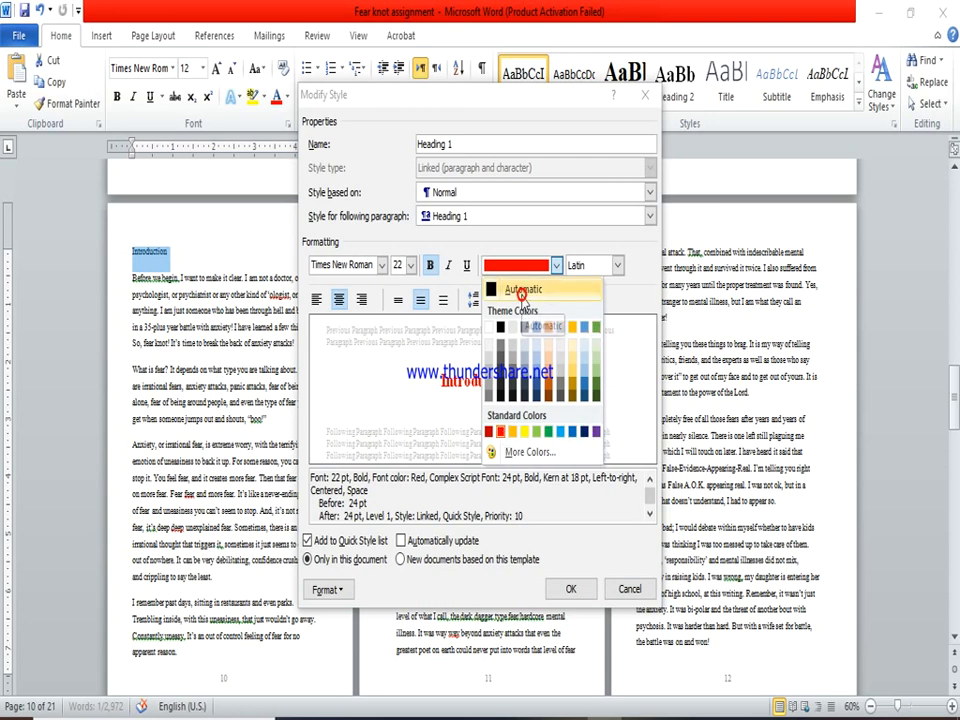
click(522, 292)
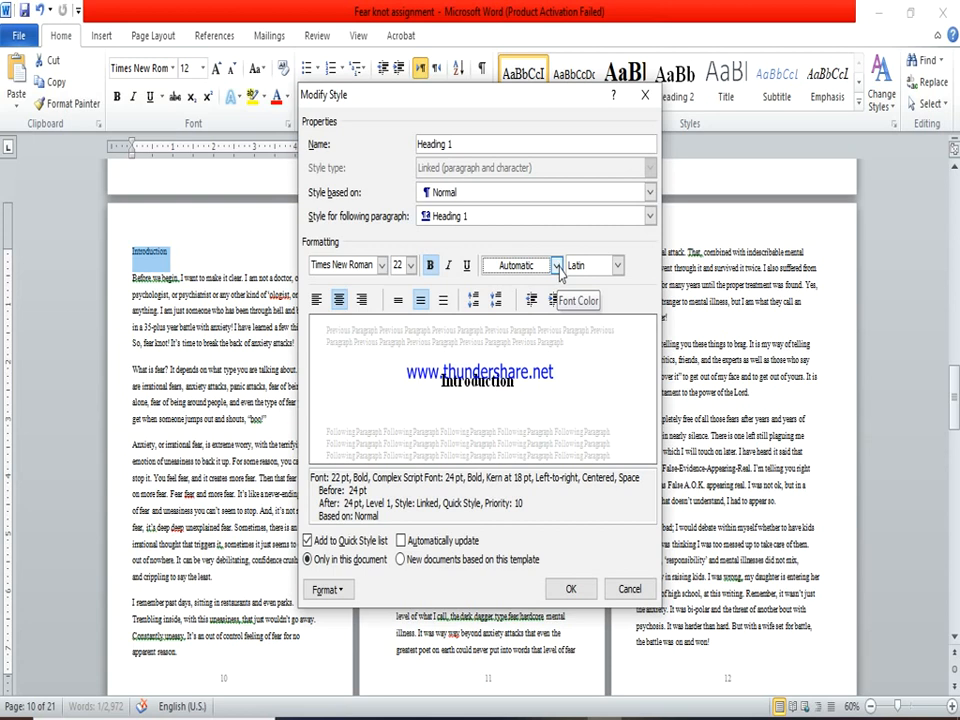
Set the Heading 1 style's script to Latin, accept the style settings, and apply Heading 1 to the "Introduction" title on page 10
click(618, 265)
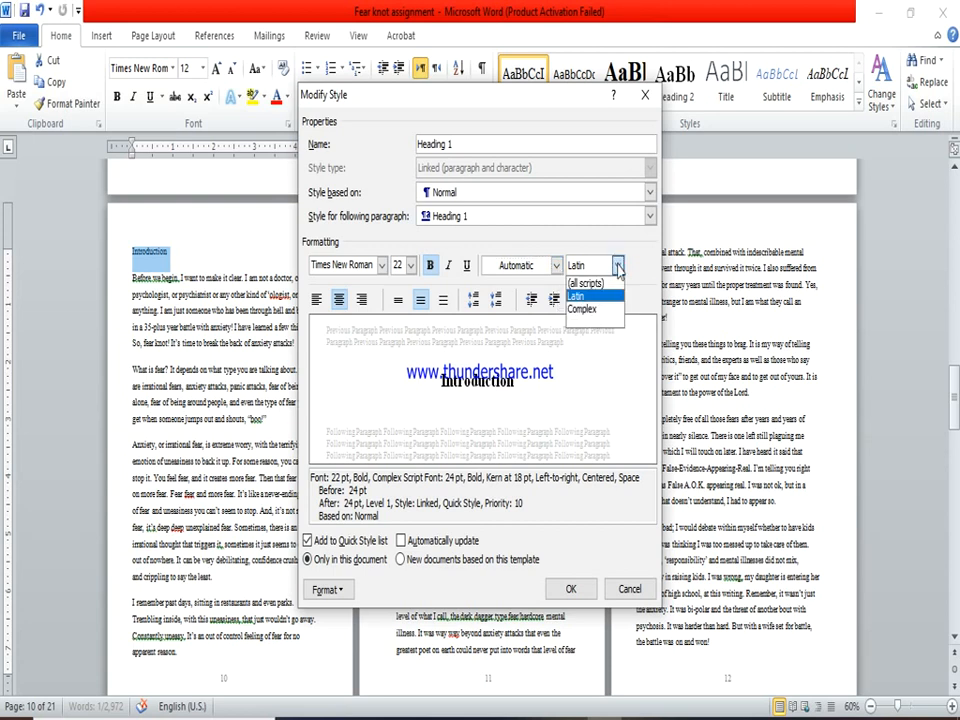
click(590, 296)
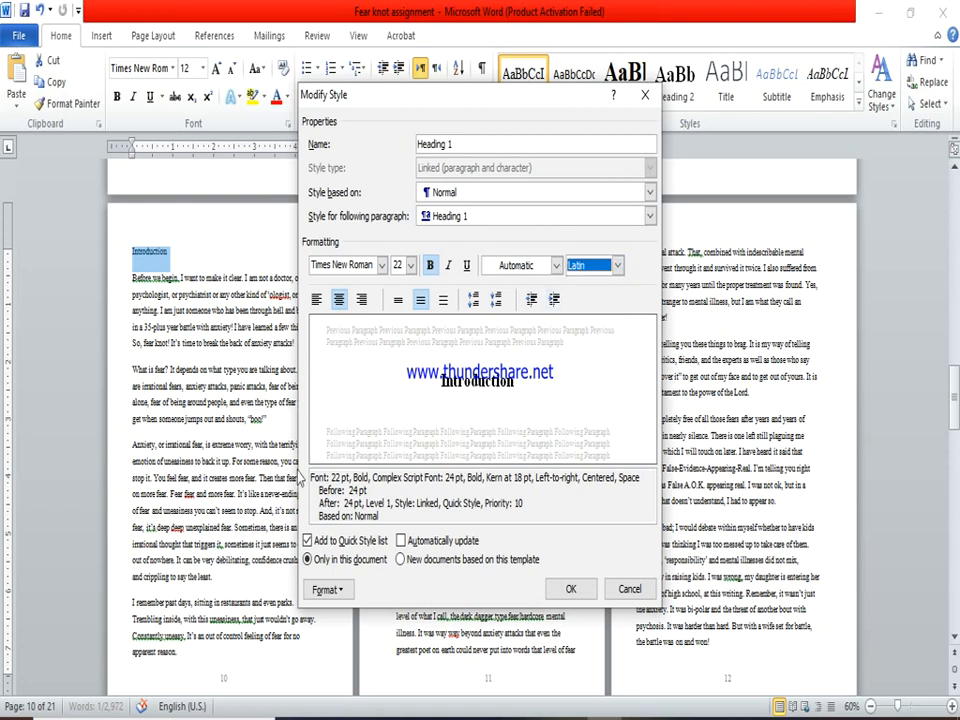
click(567, 589)
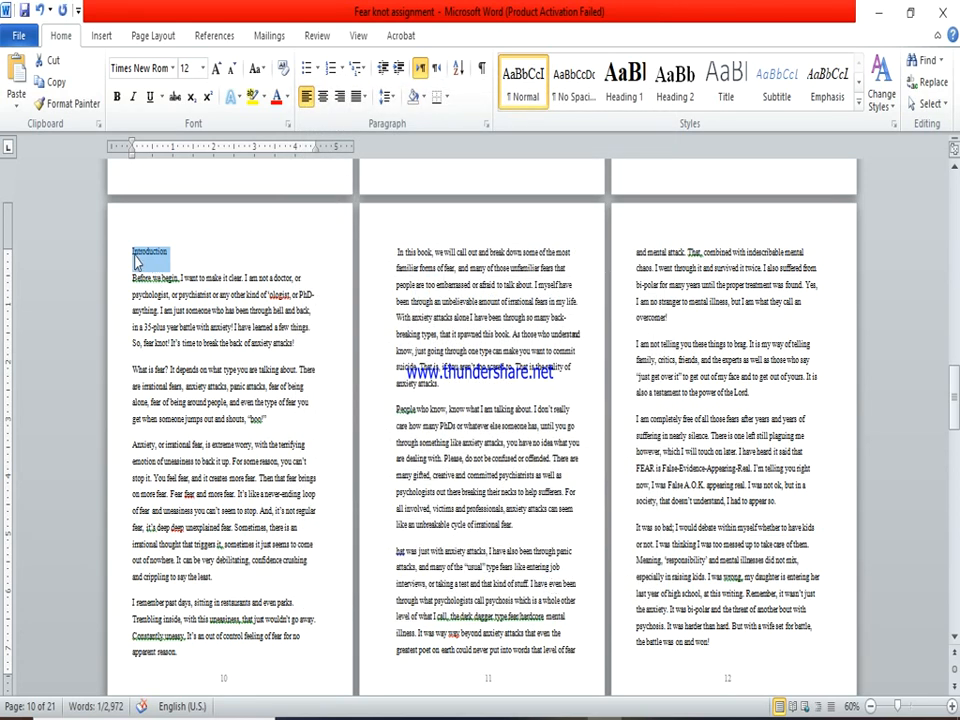
click(624, 80)
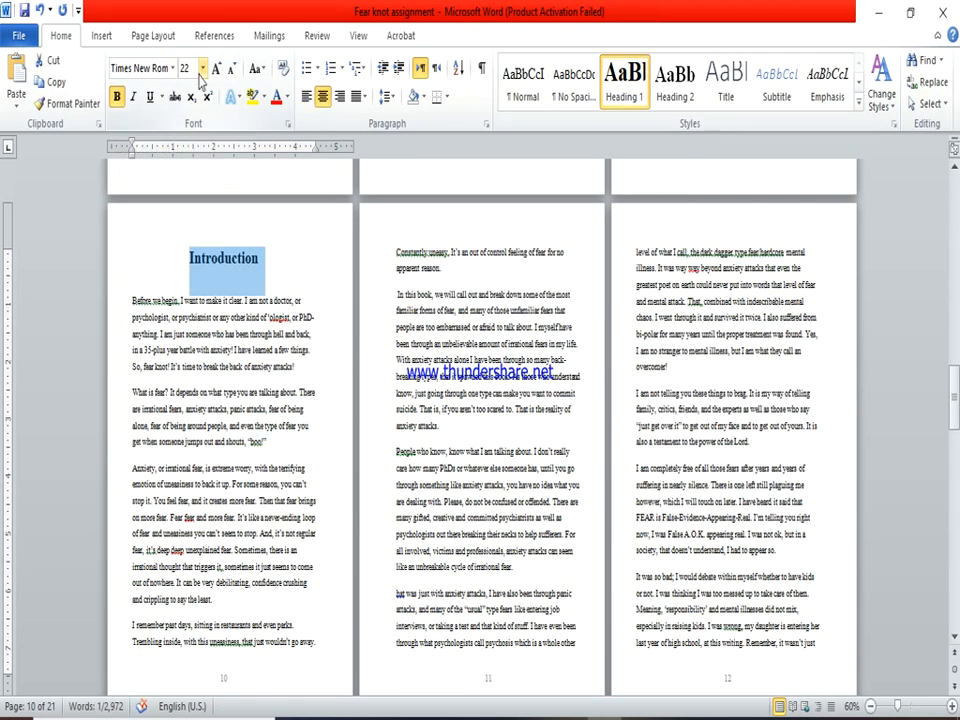
click(267, 265)
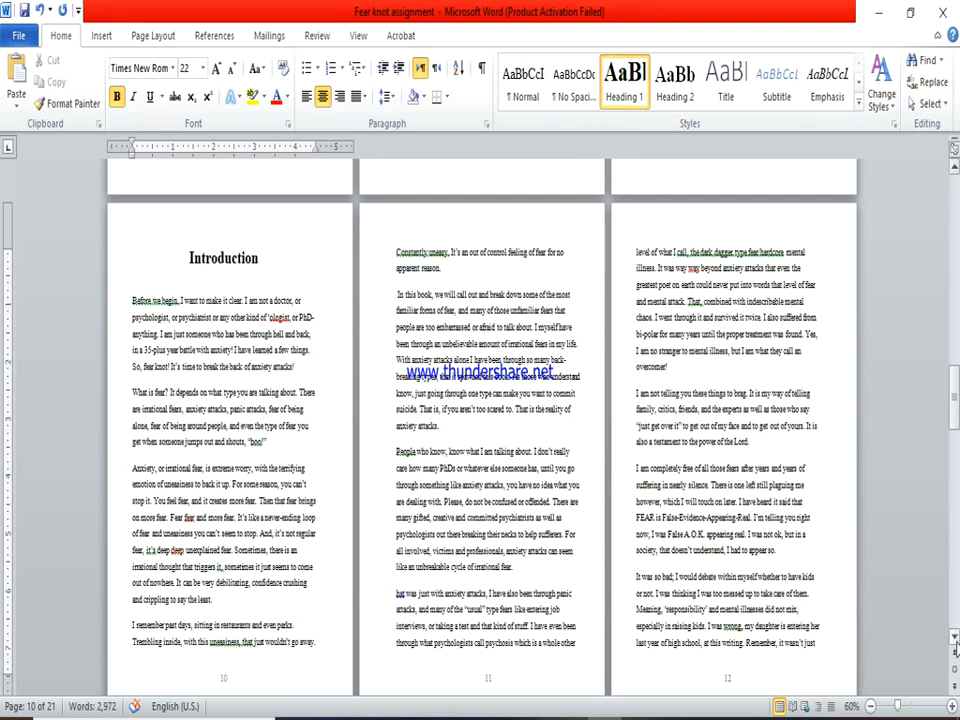
Look through the manuscript from the Introduction to the last page for chapter titles, including "The Cost" on page 16
scroll(954, 645, down, 8)
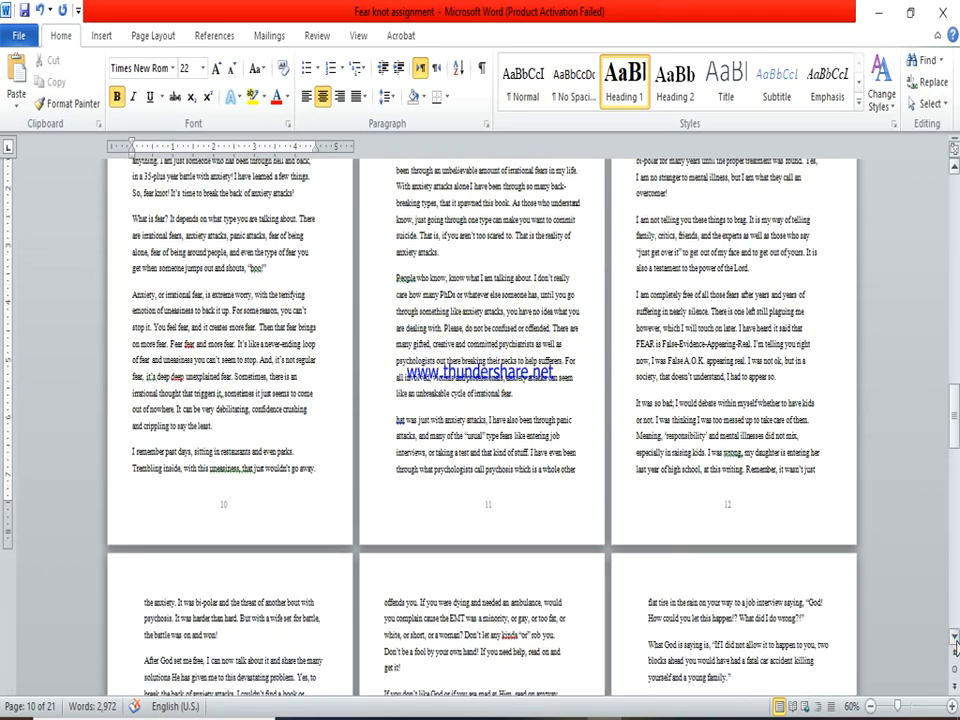
scroll(954, 645, down, 12)
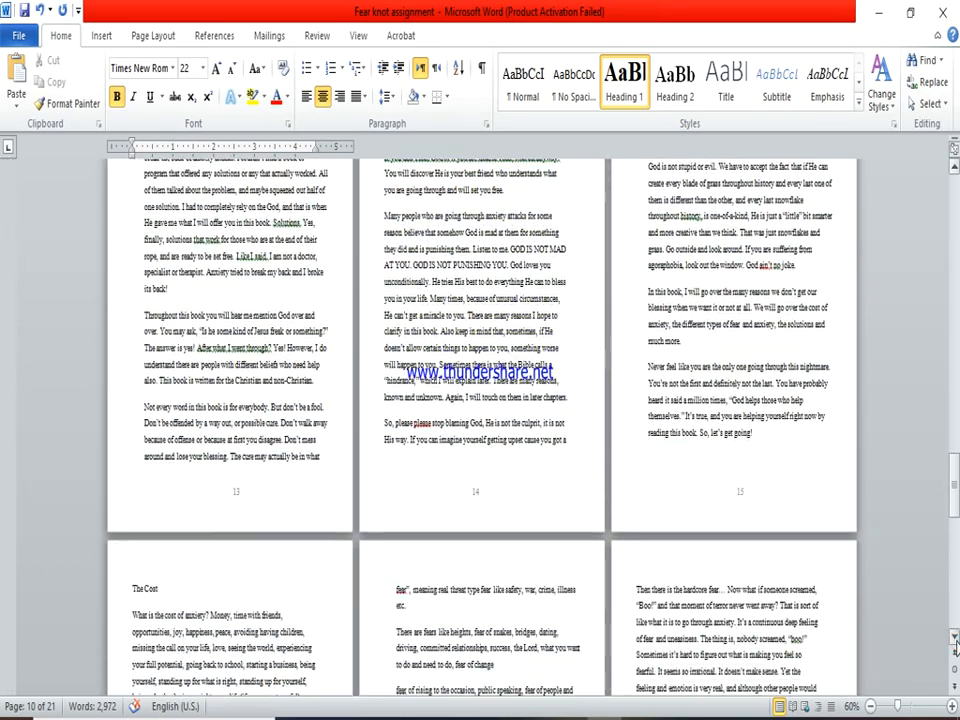
scroll(954, 645, down, 3)
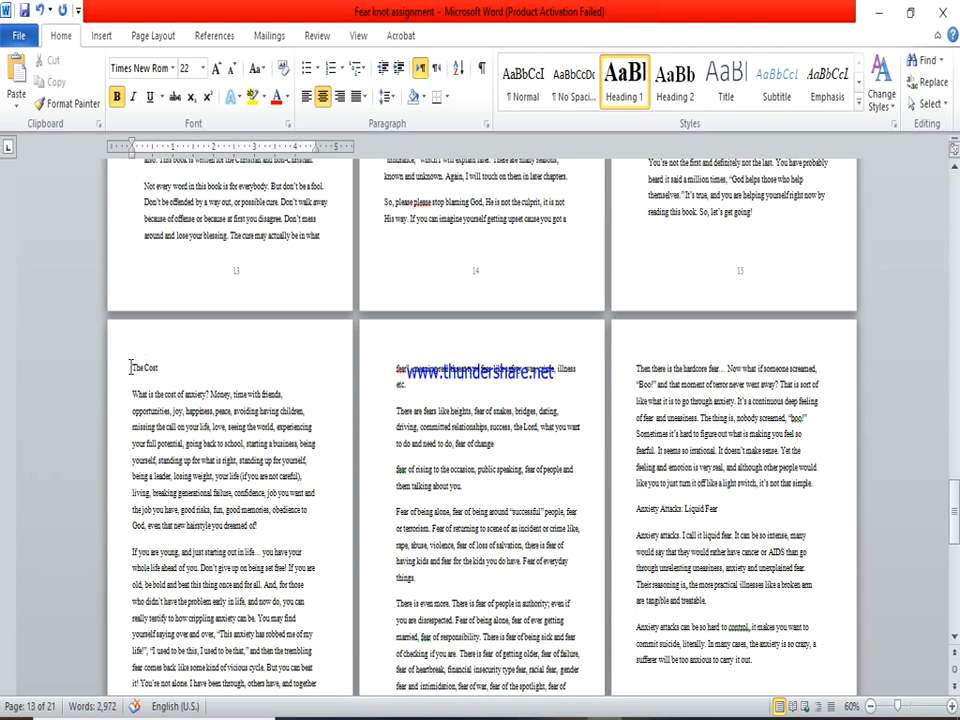
drag(131, 367, 157, 378)
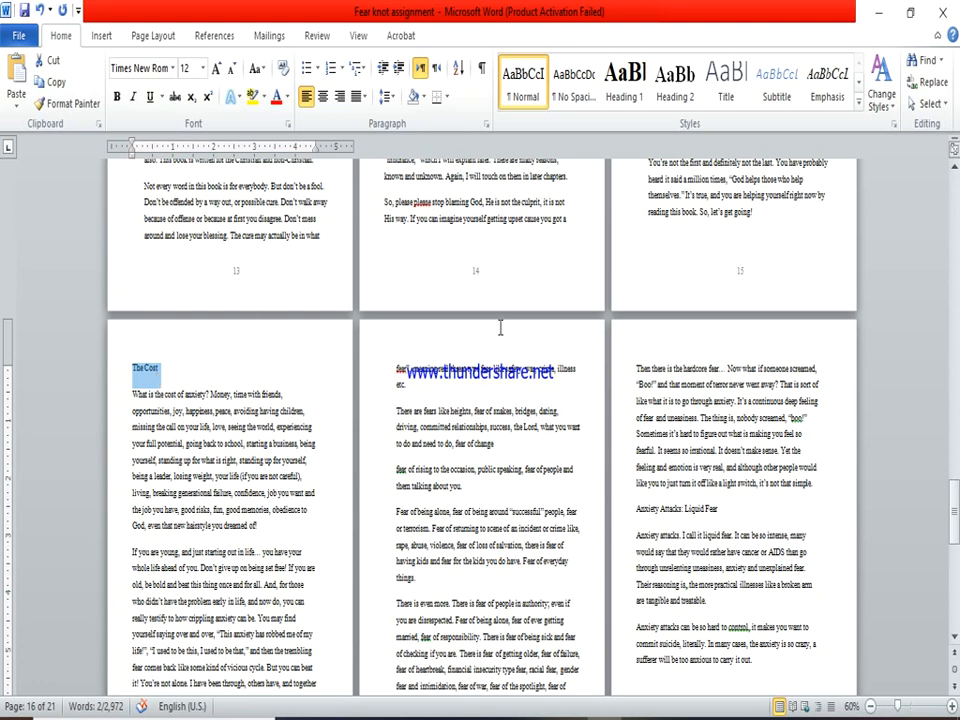
click(253, 345)
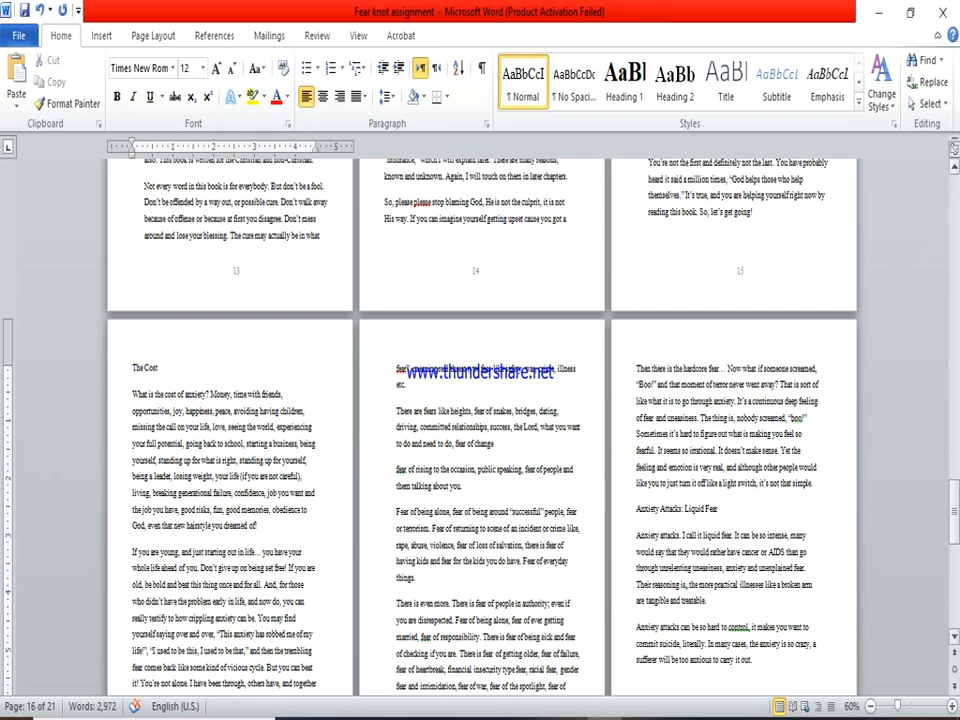
click(955, 172)
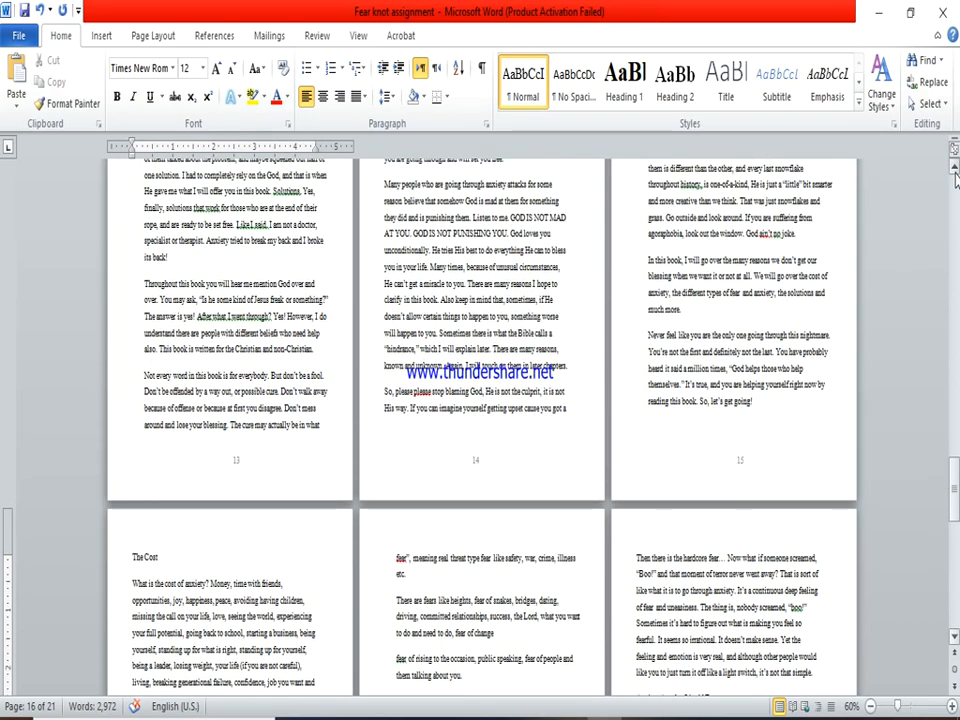
click(955, 172)
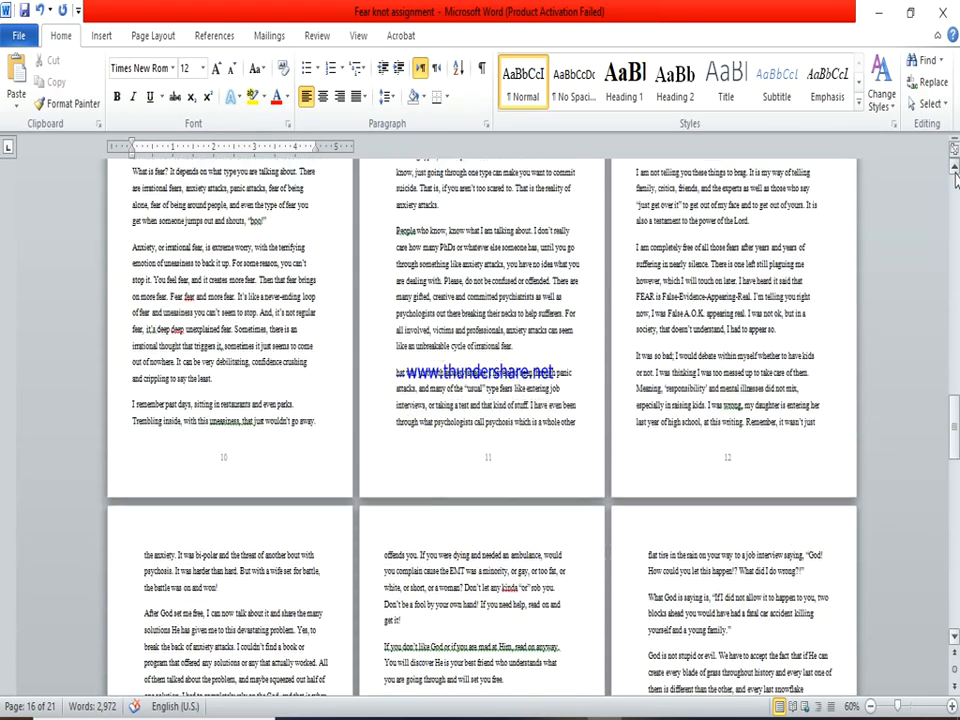
click(955, 172)
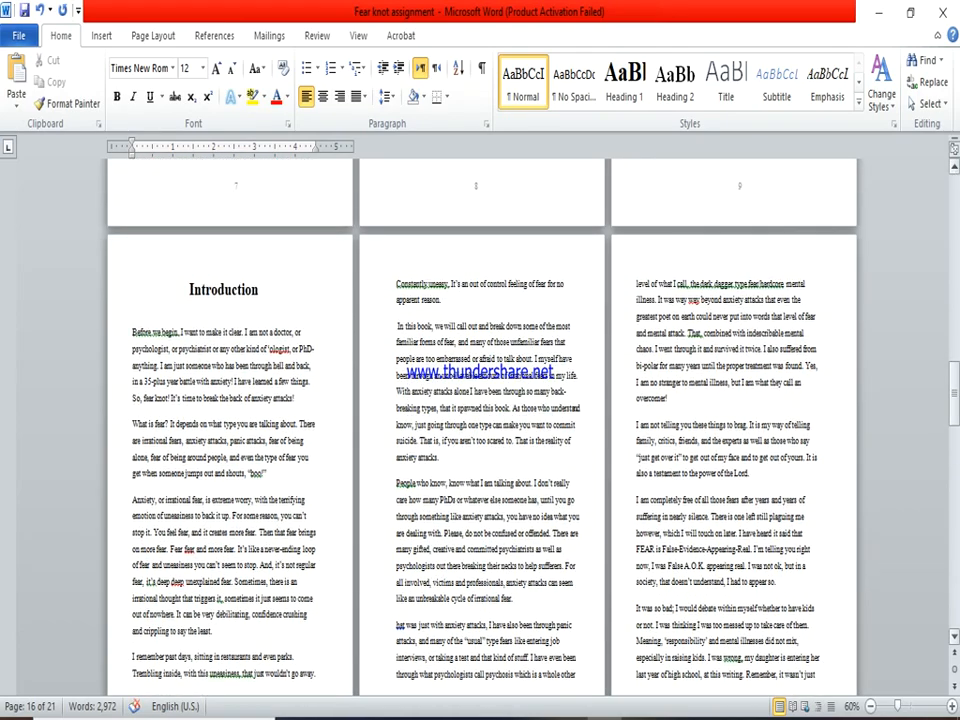
click(955, 638)
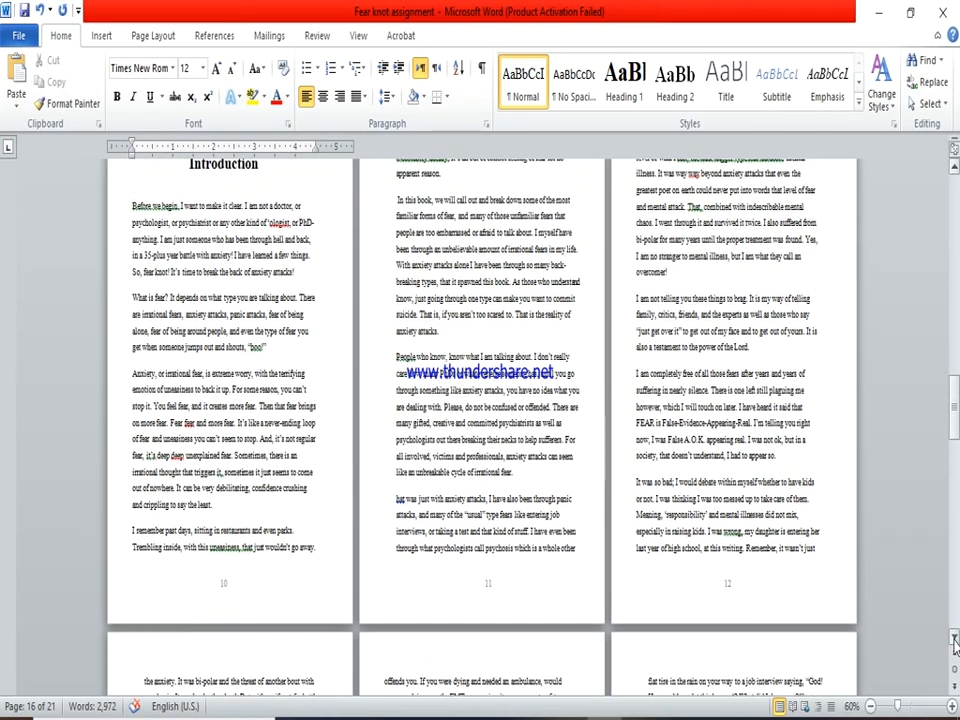
drag(955, 645, 955, 645)
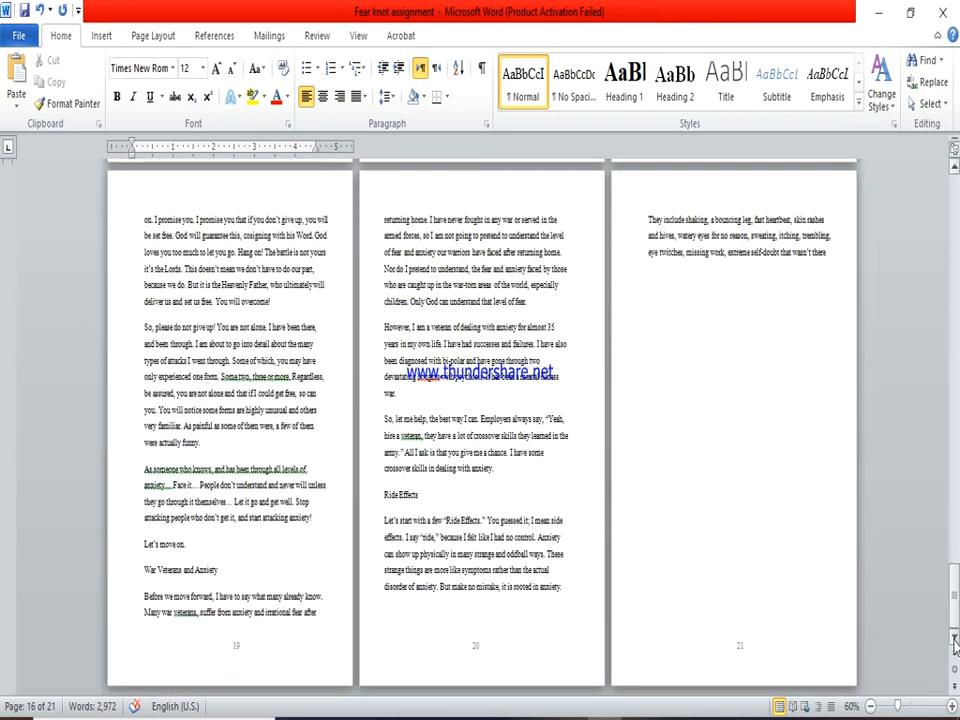
click(954, 168)
drag(954, 168, 954, 168)
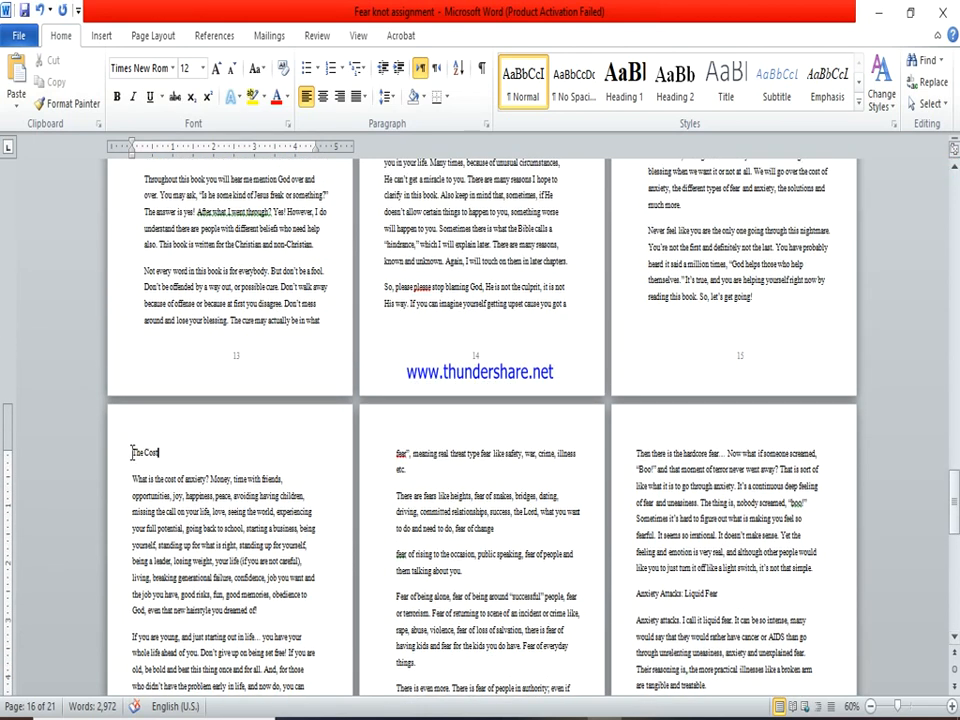
Review and accept the Heading 2 style's settings, and apply Heading 2 to the "The Cost" title on page 16
drag(133, 452, 158, 453)
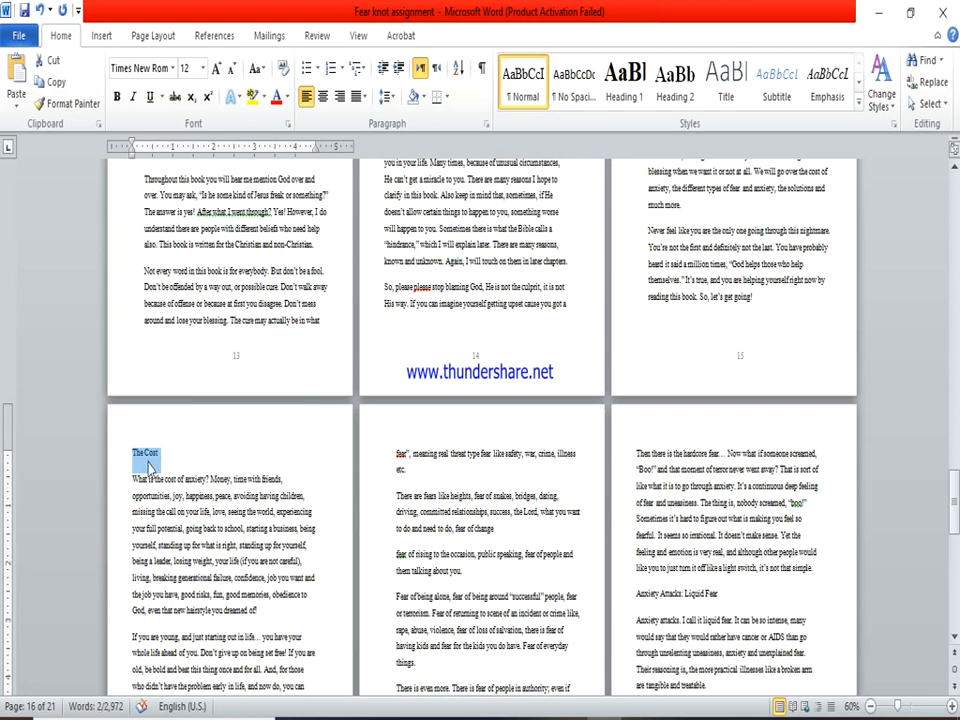
right_click(685, 110)
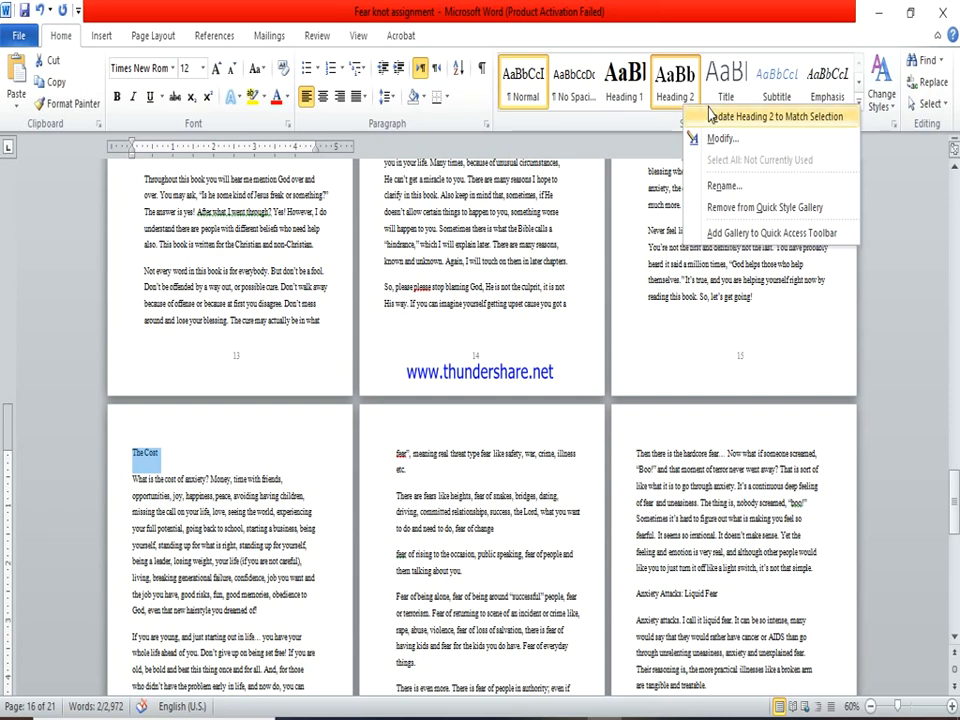
click(716, 139)
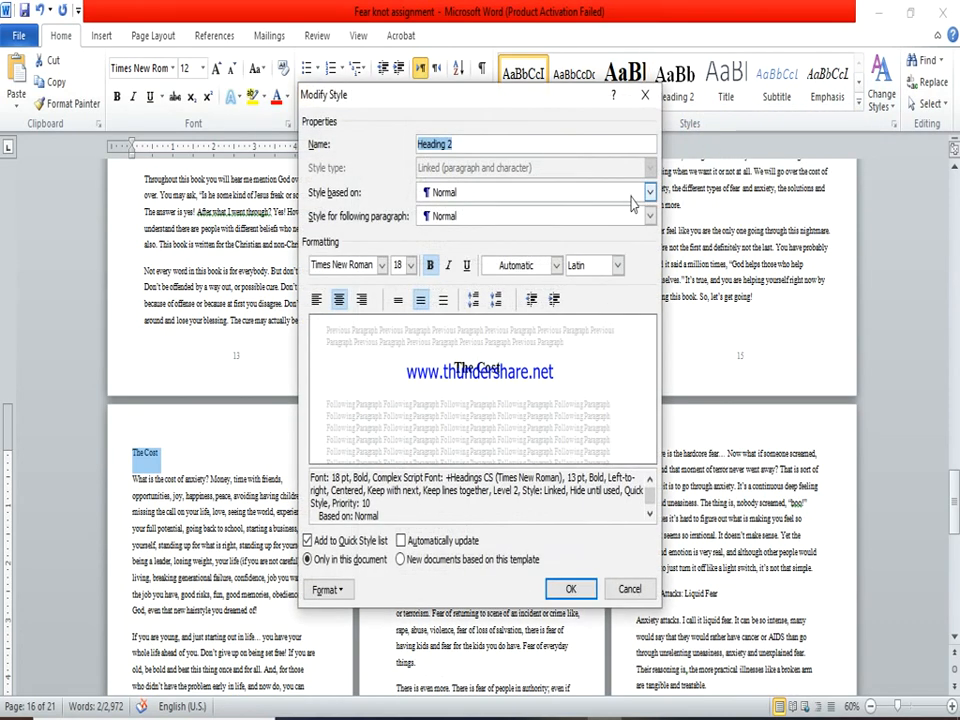
click(471, 143)
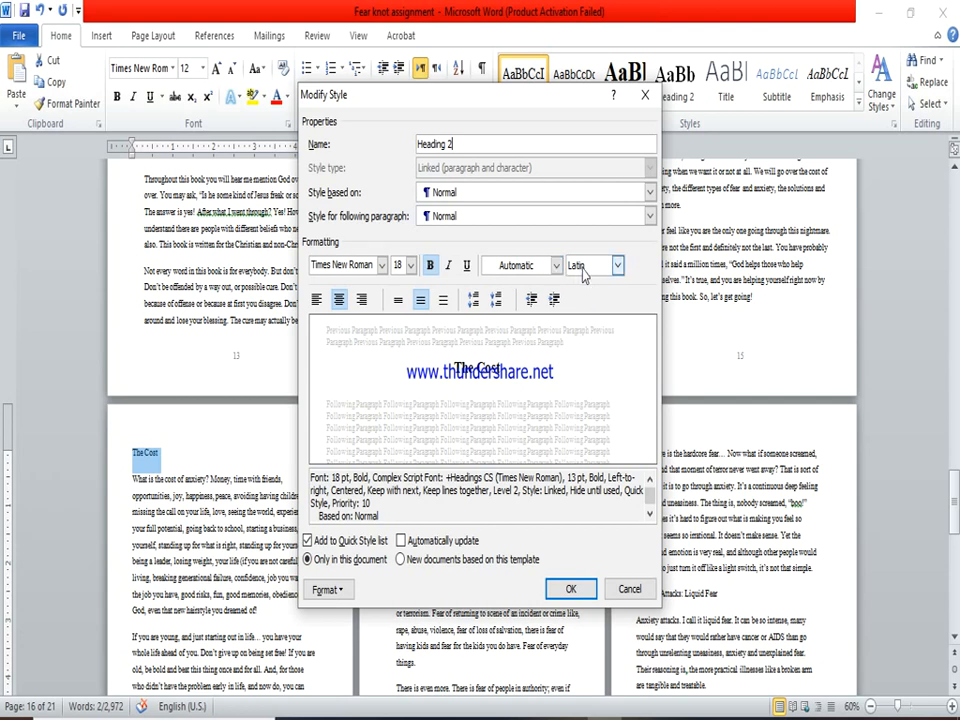
click(571, 588)
click(673, 100)
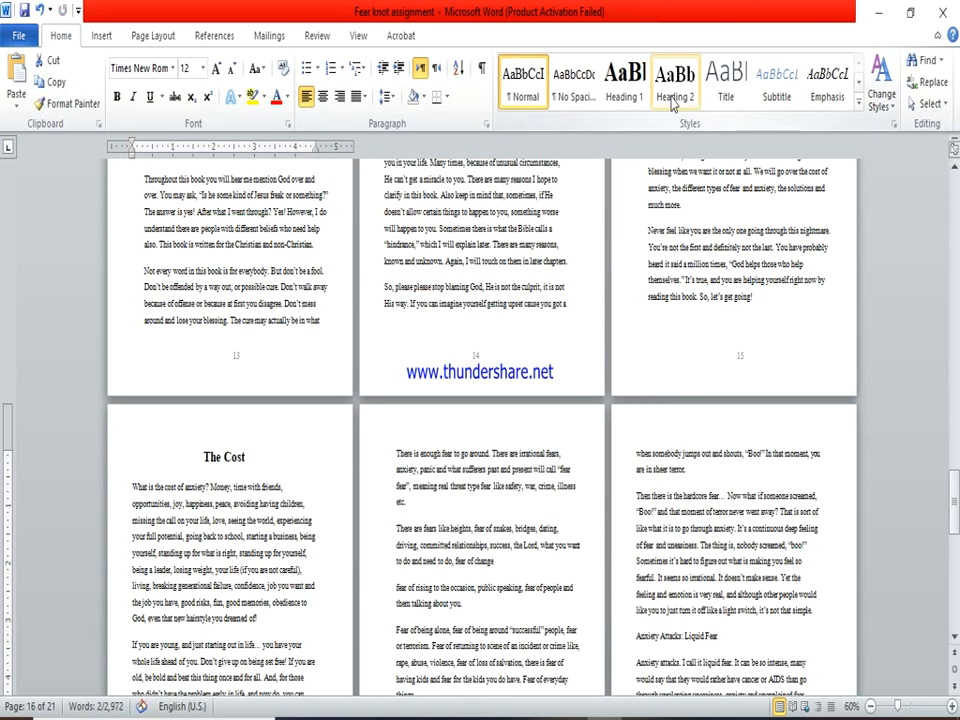
click(673, 100)
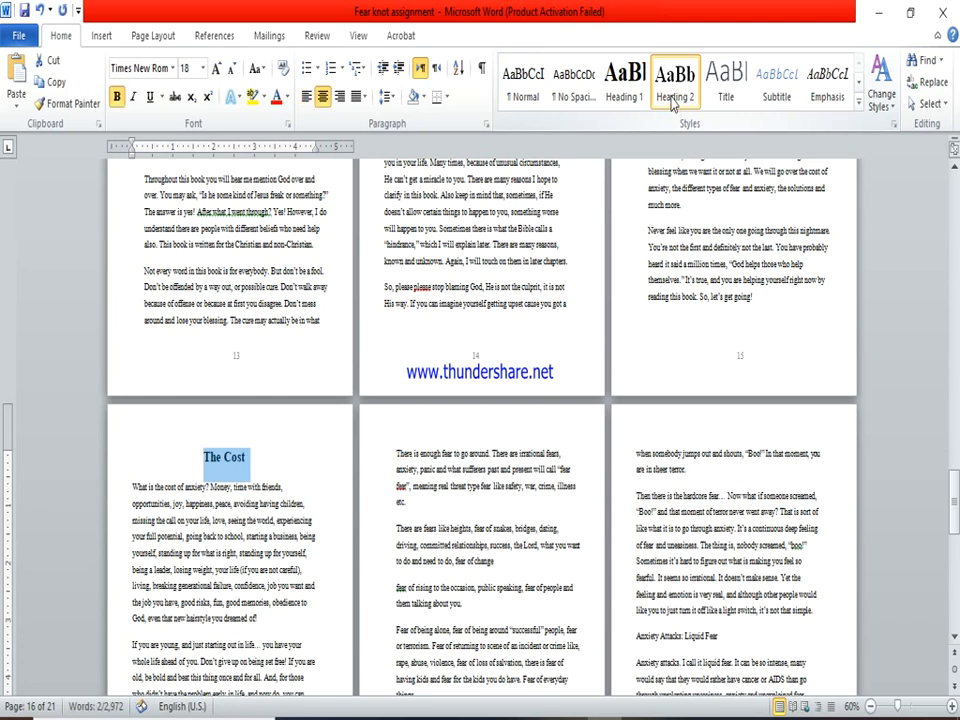
click(226, 458)
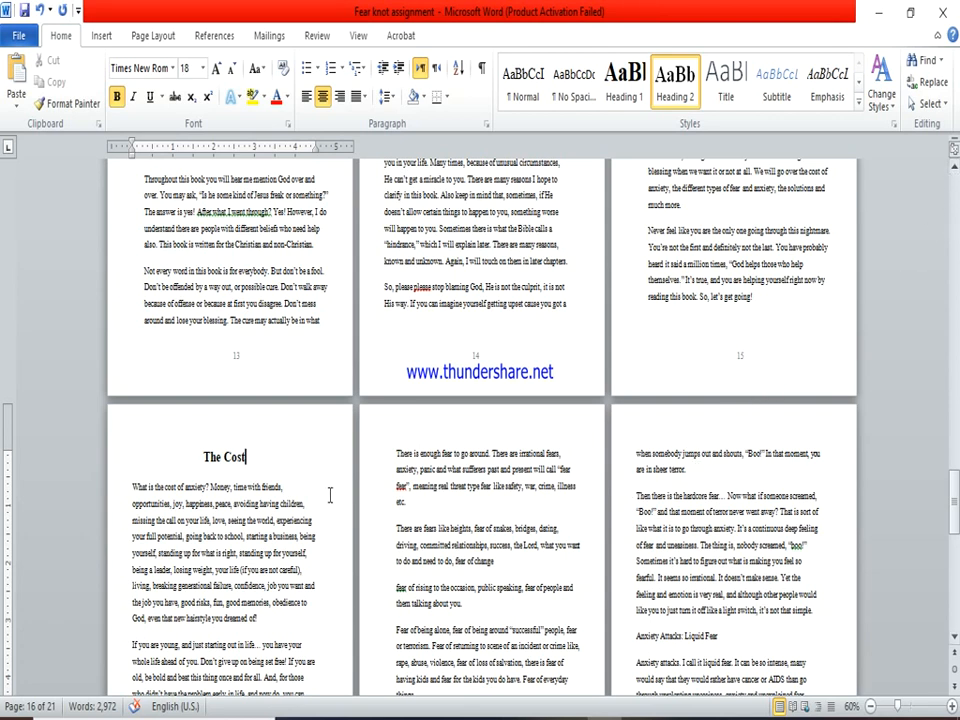
Add a "Chapter 2" line below the paragraph ending in "etc." on page 17 and apply Heading 1 to it
click(421, 509)
key(Return)
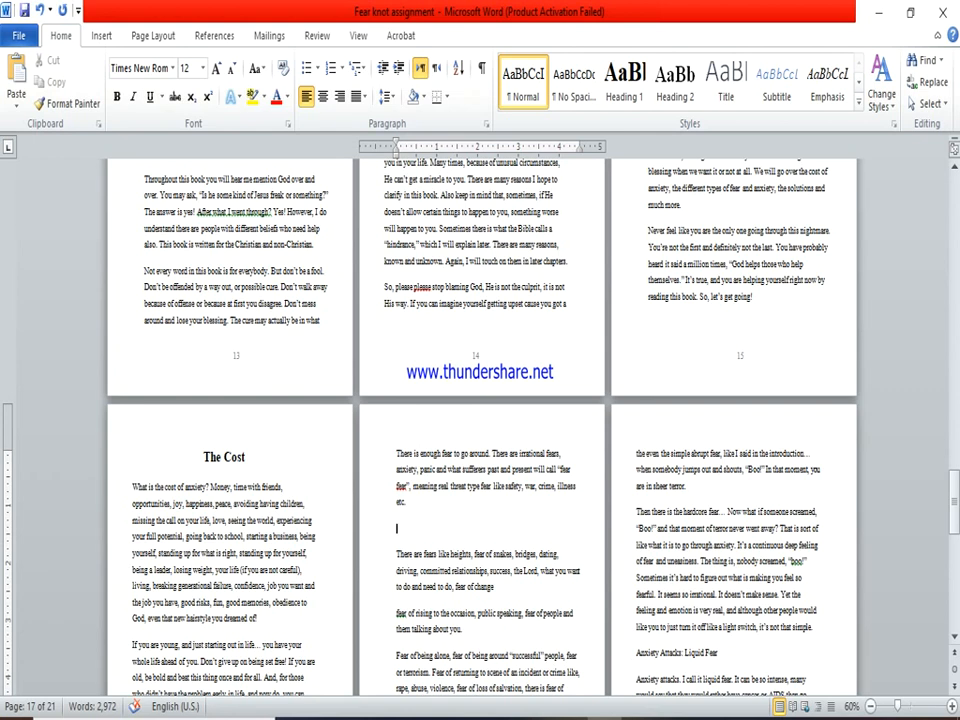
text(Chapter 2)
key(shift+Home)
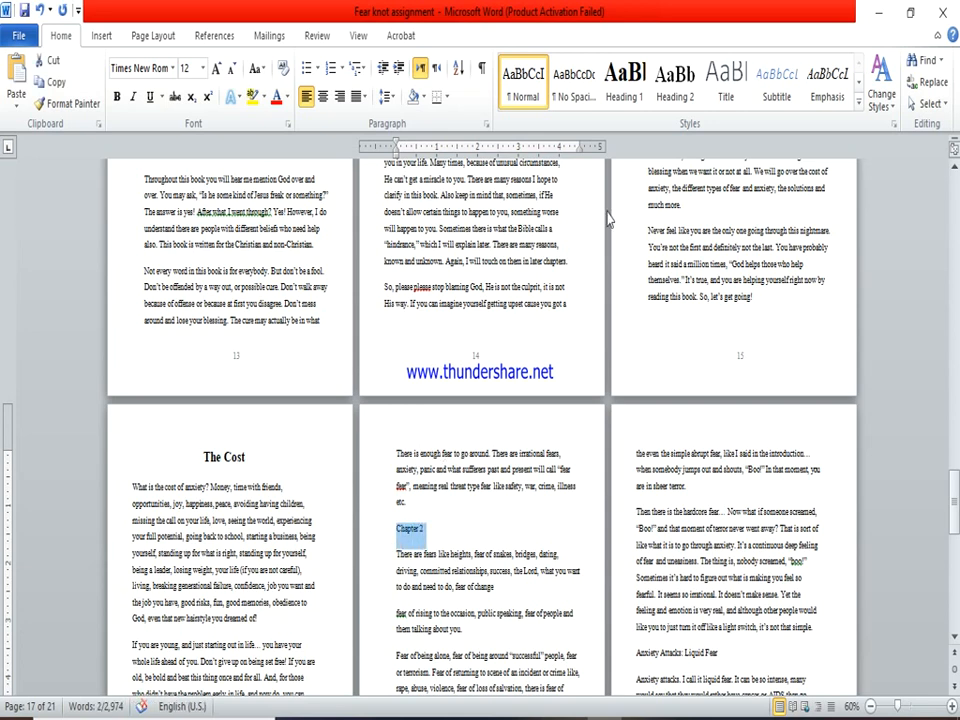
click(618, 93)
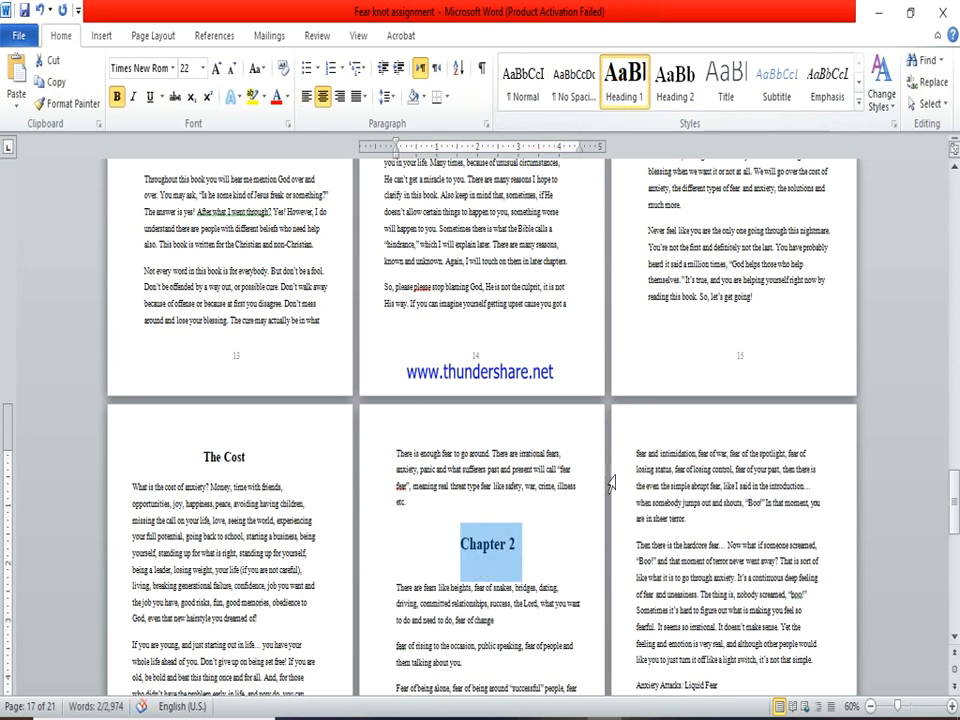
click(532, 552)
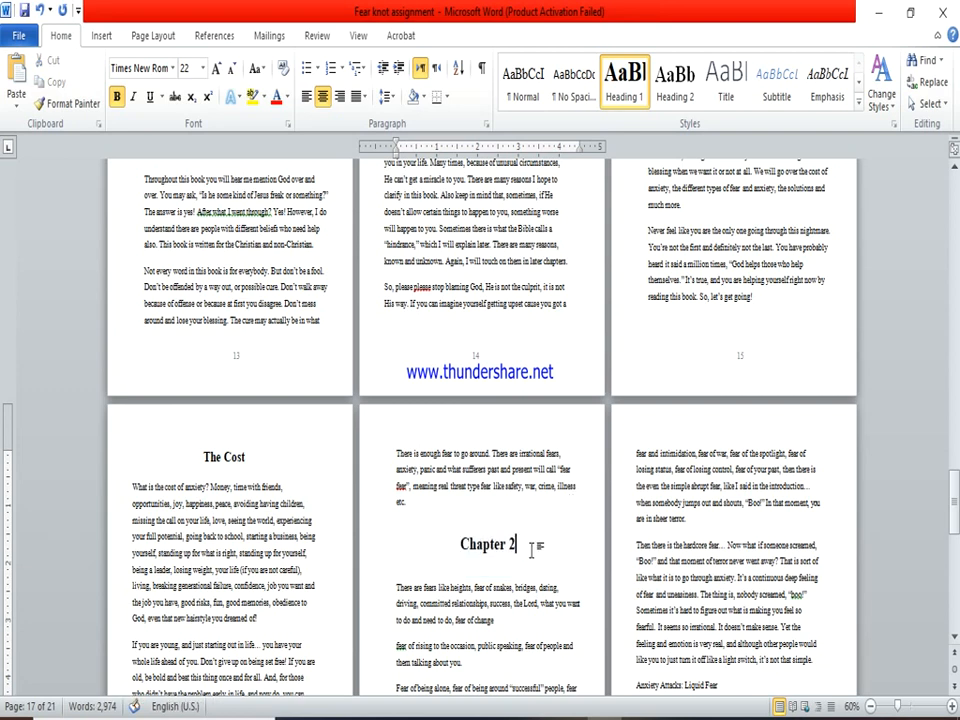